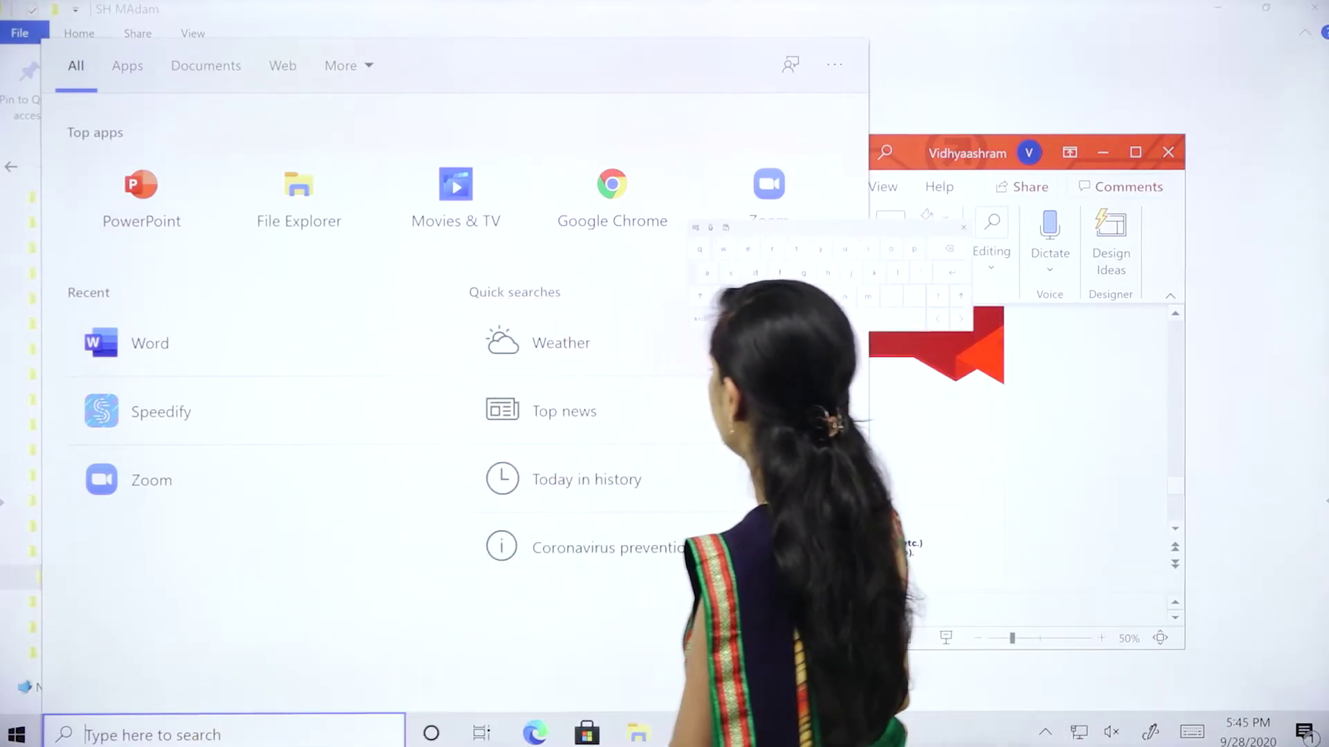
Step: Search 'excel' in the Start menu and launch Excel
text(exc)
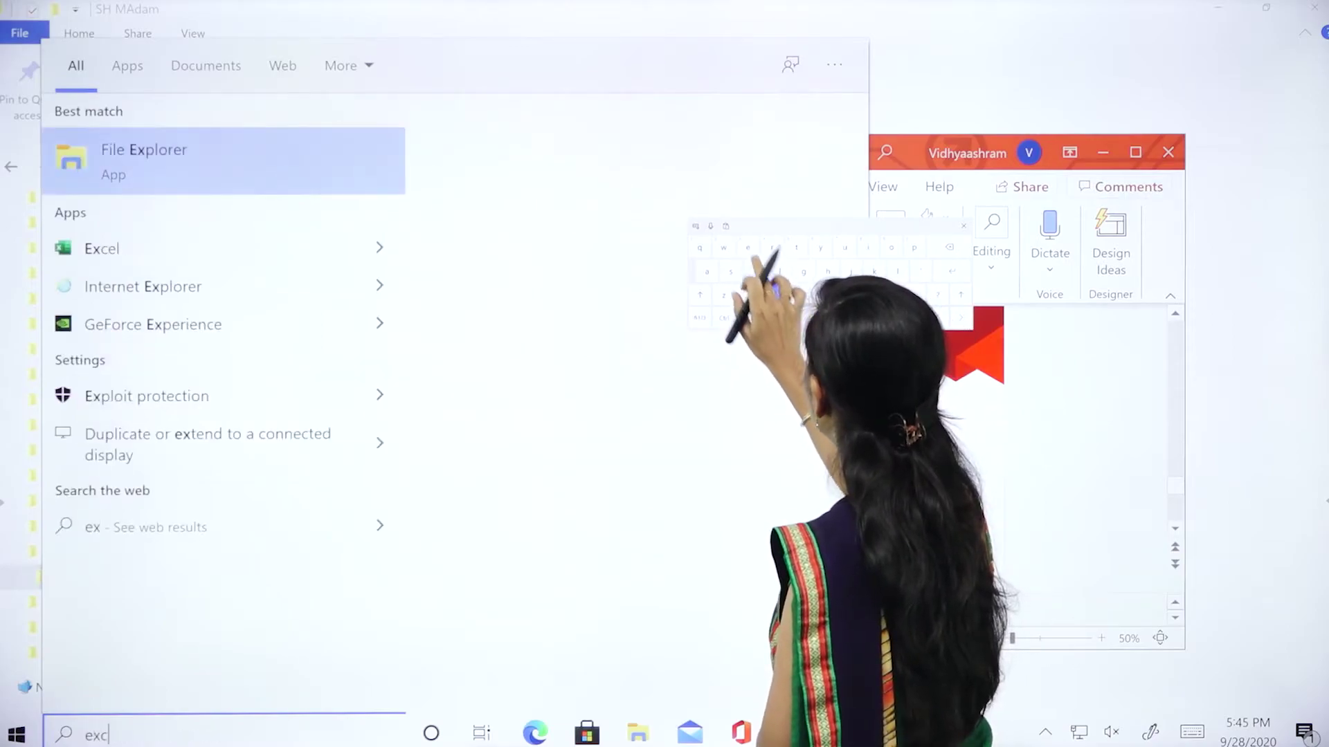
text(el)
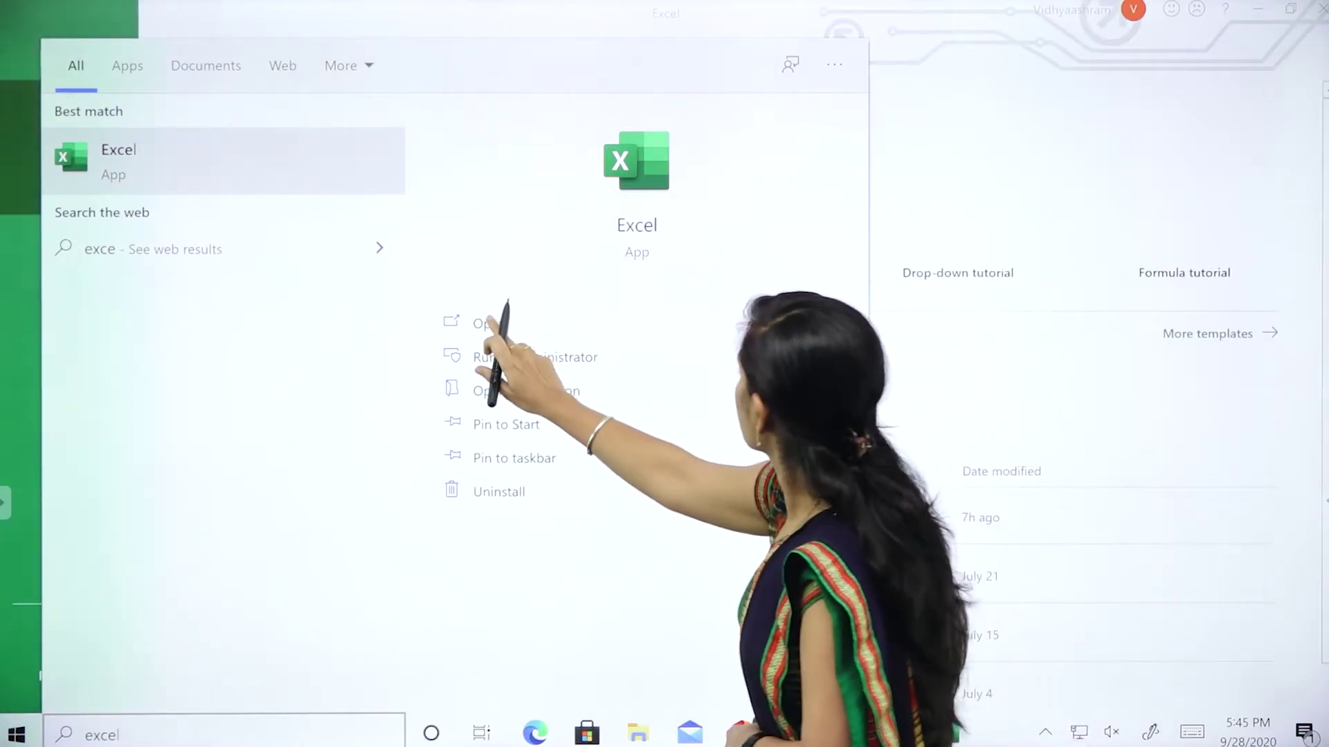
click(489, 323)
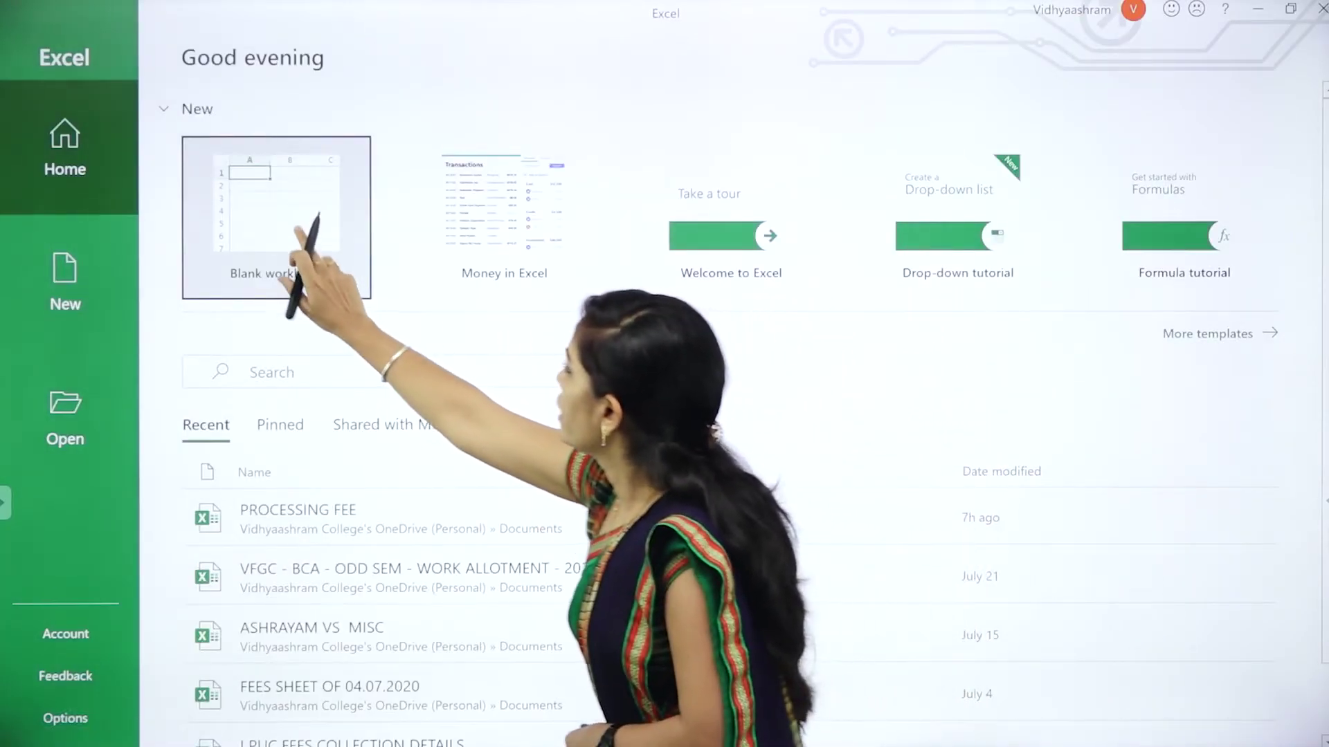
Step: Create blank workbook Book1 and bring up its File backstage
click(304, 228)
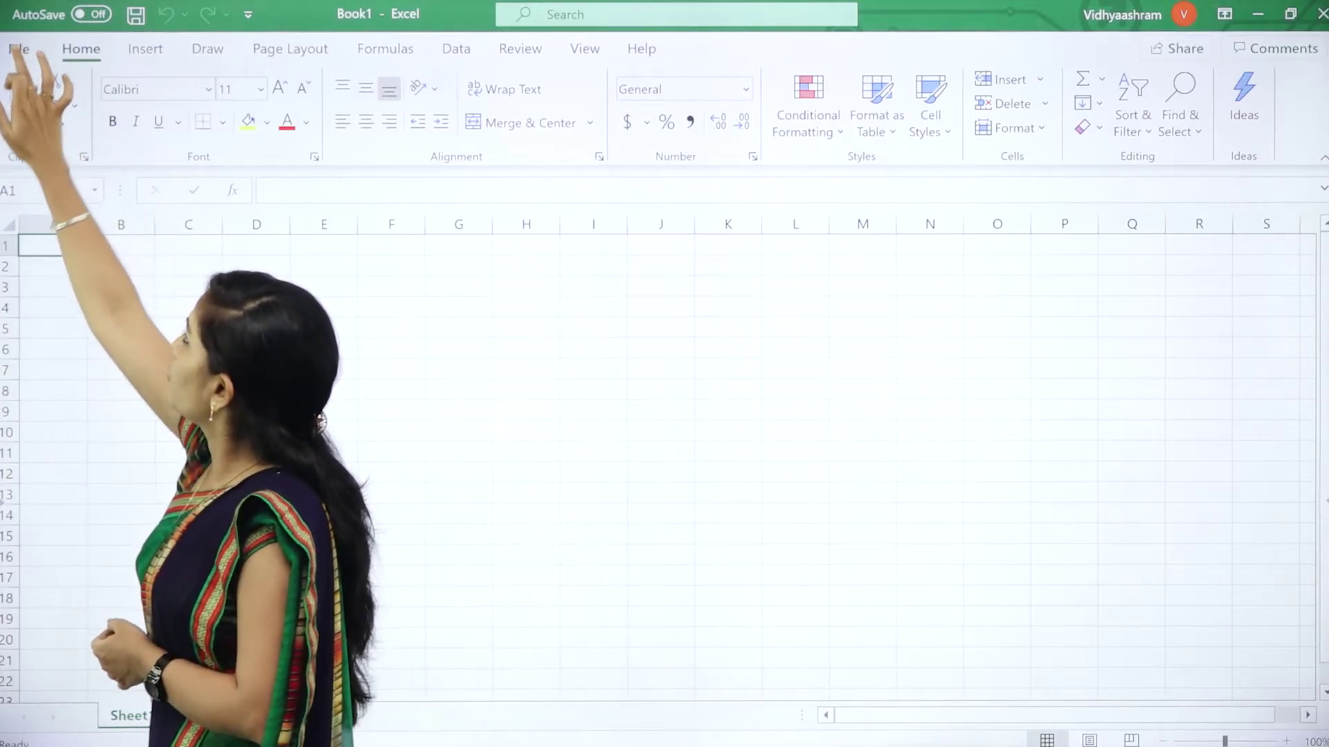
click(18, 49)
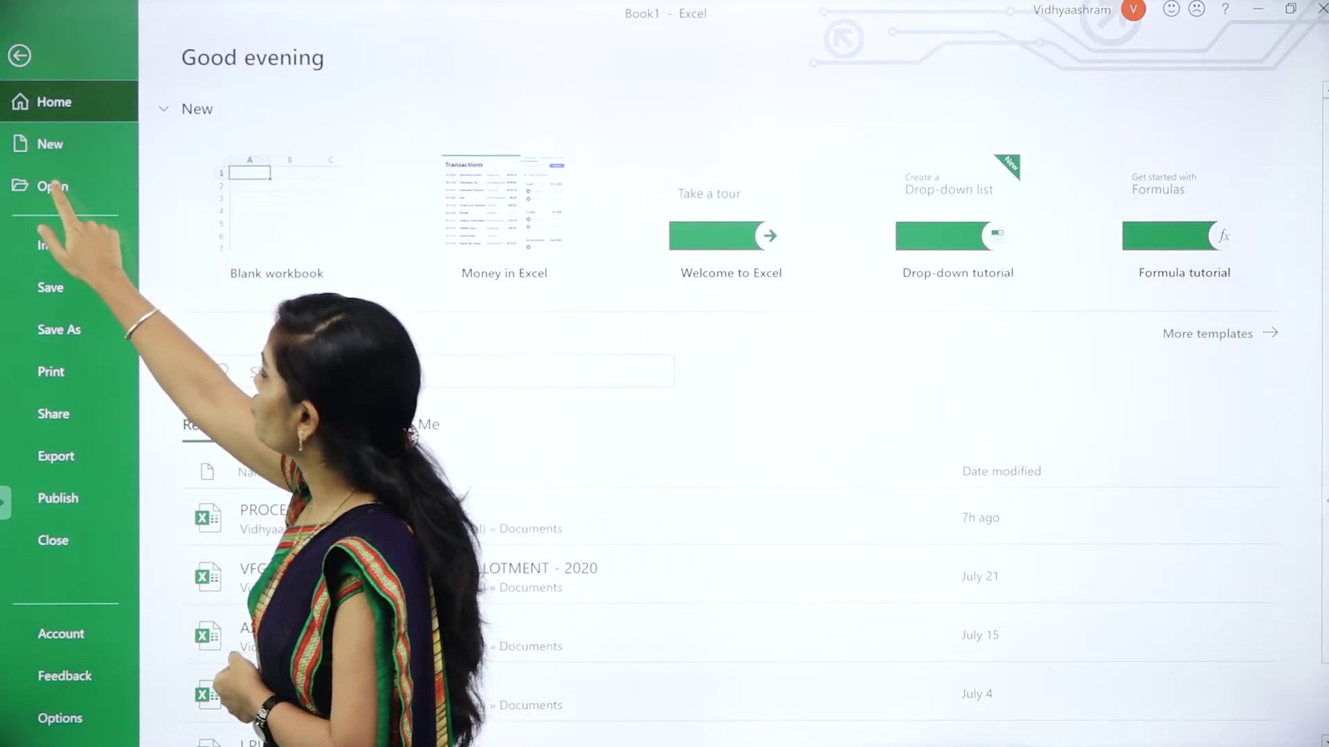
Step: Browse the Open and Save As locations, including OneDrive - Personal, then create blank workbook Book2
click(52, 187)
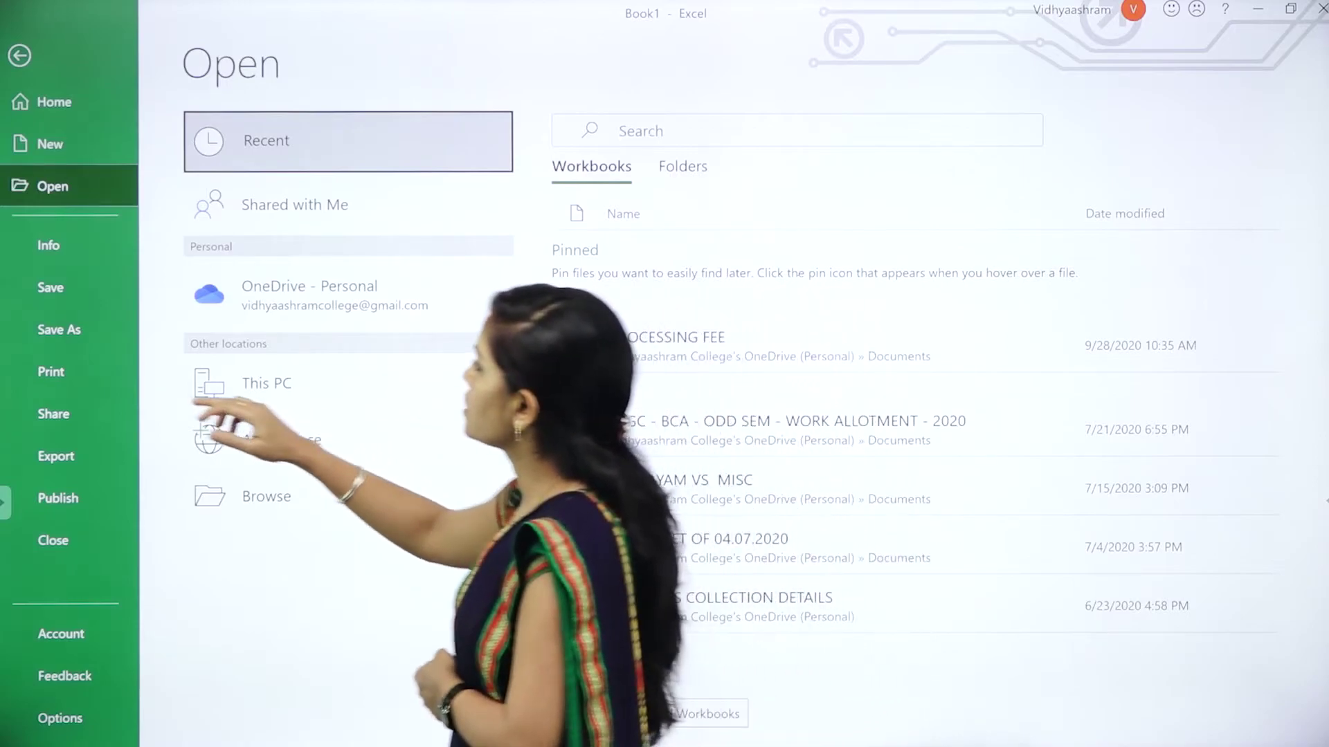
click(59, 329)
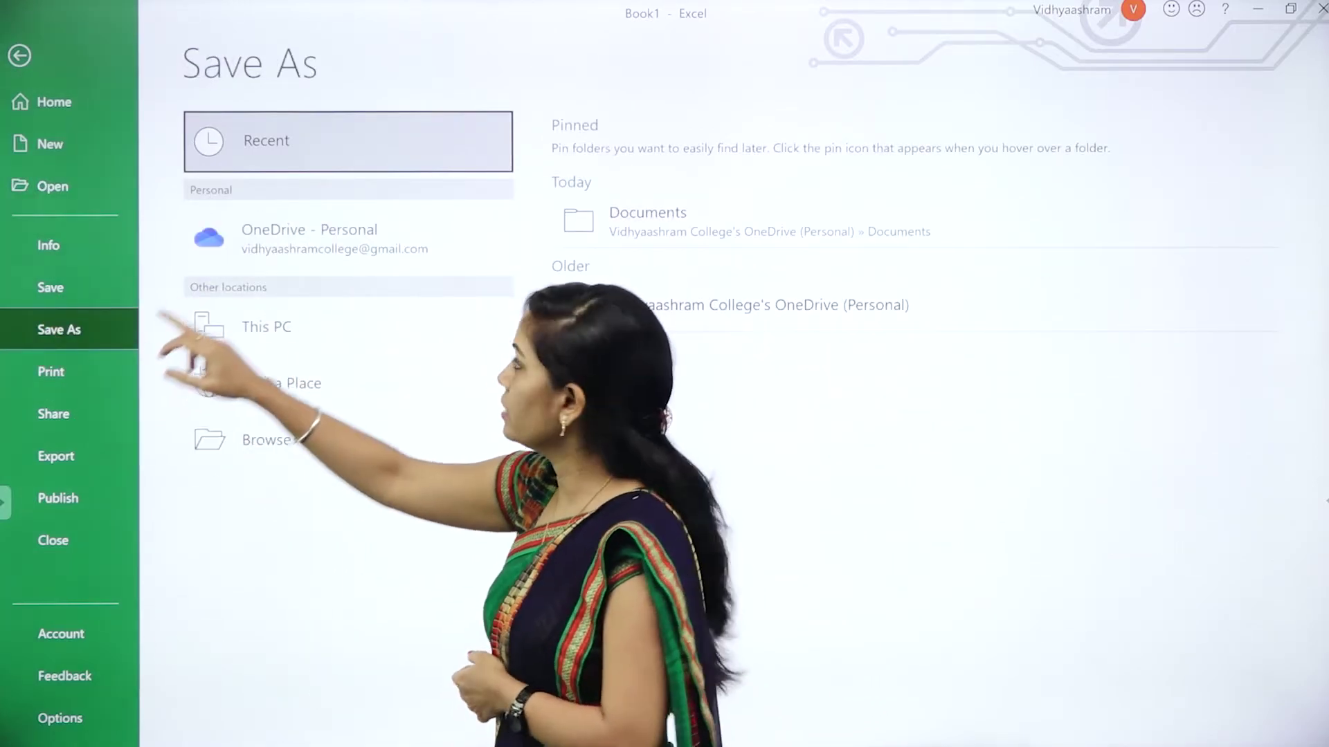
mouse_move(695, 222)
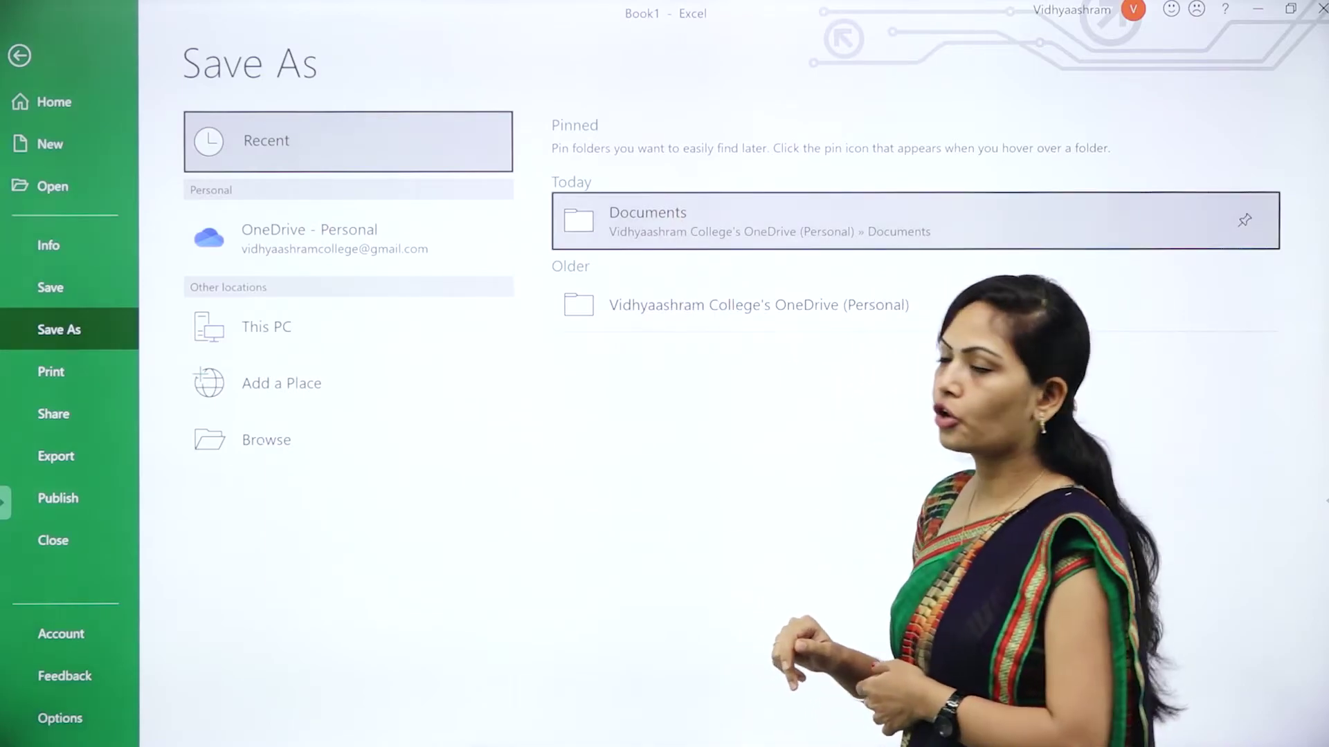
click(309, 237)
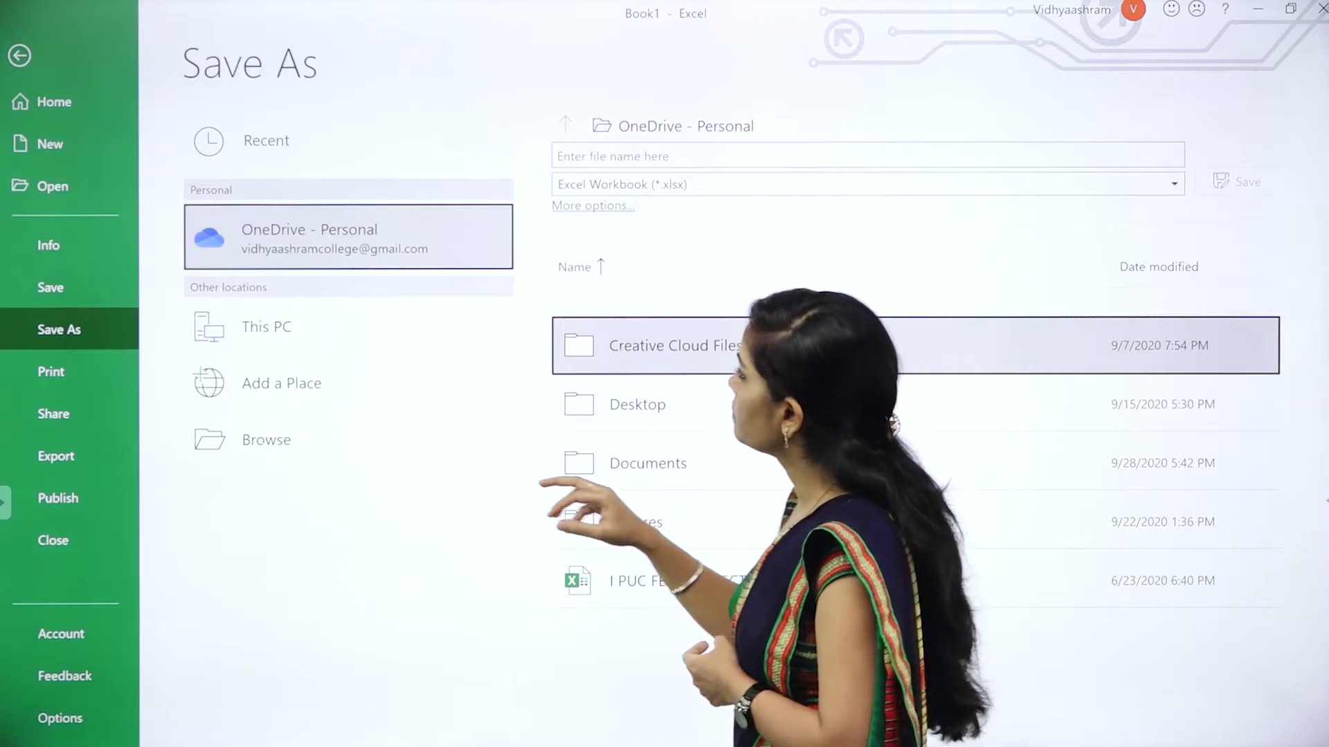
click(50, 144)
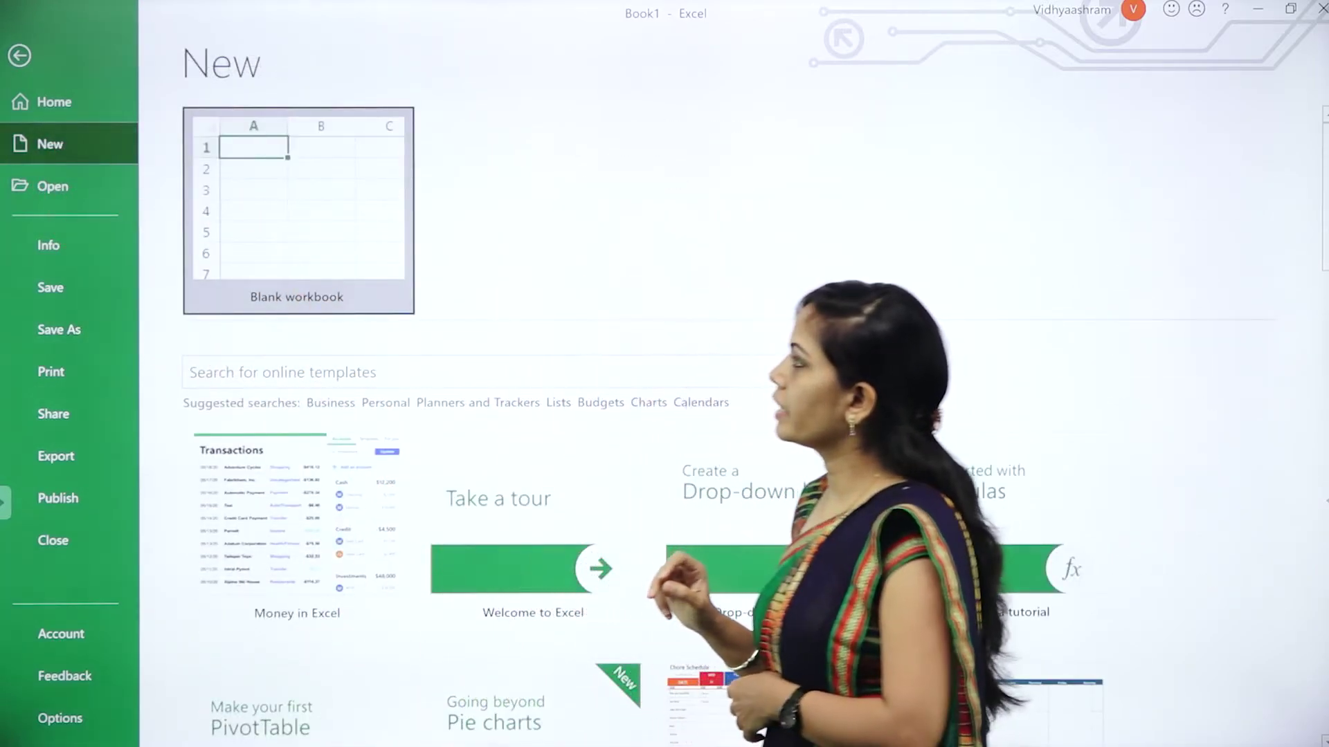
click(297, 208)
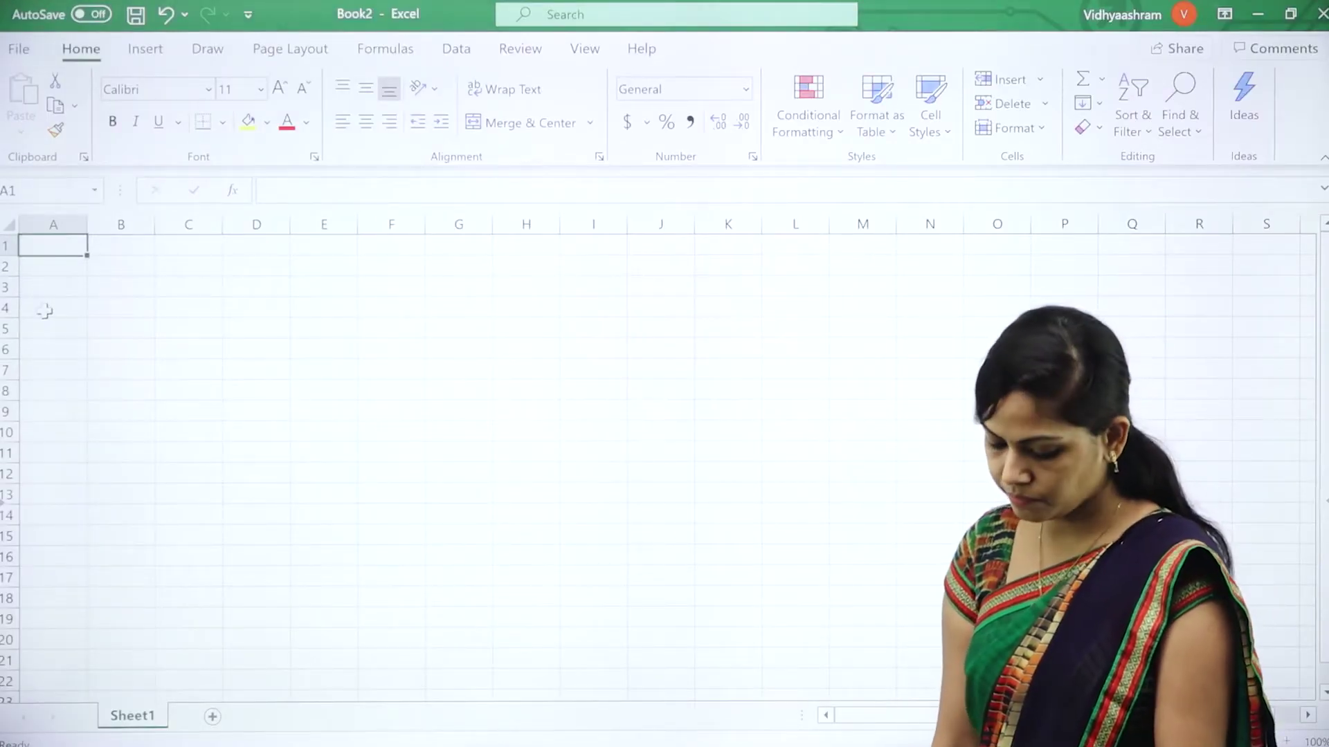
Step: Enter the 'student names' heading in A1 and widen column A to fit
text(student names)
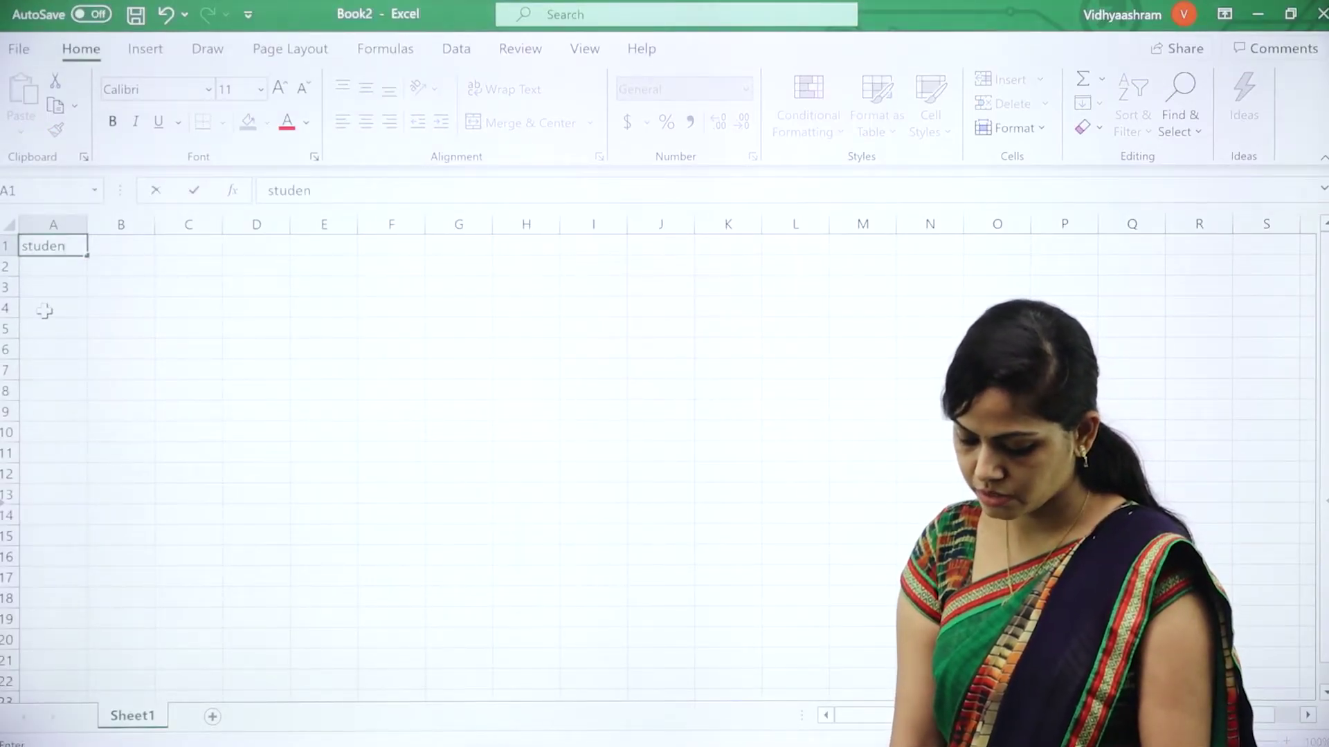
click(88, 218)
drag(105, 223, 115, 224)
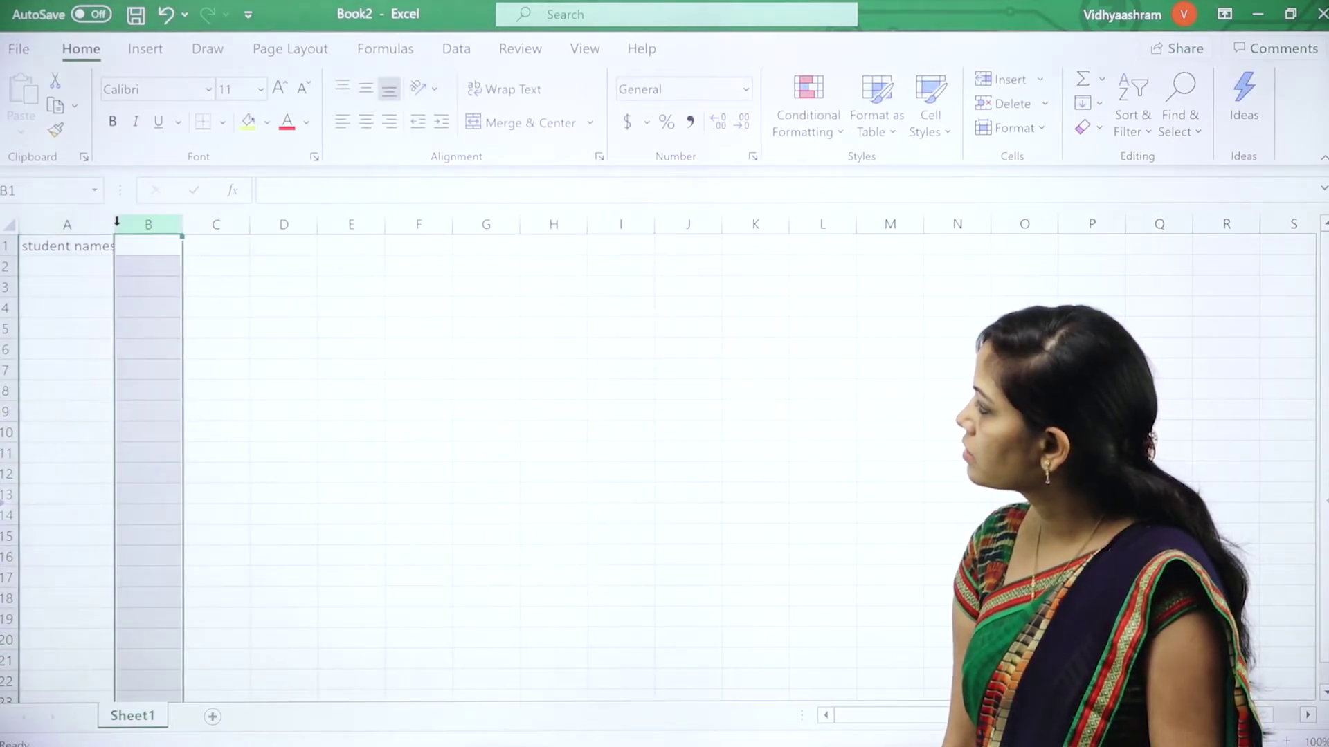
drag(121, 226, 121, 225)
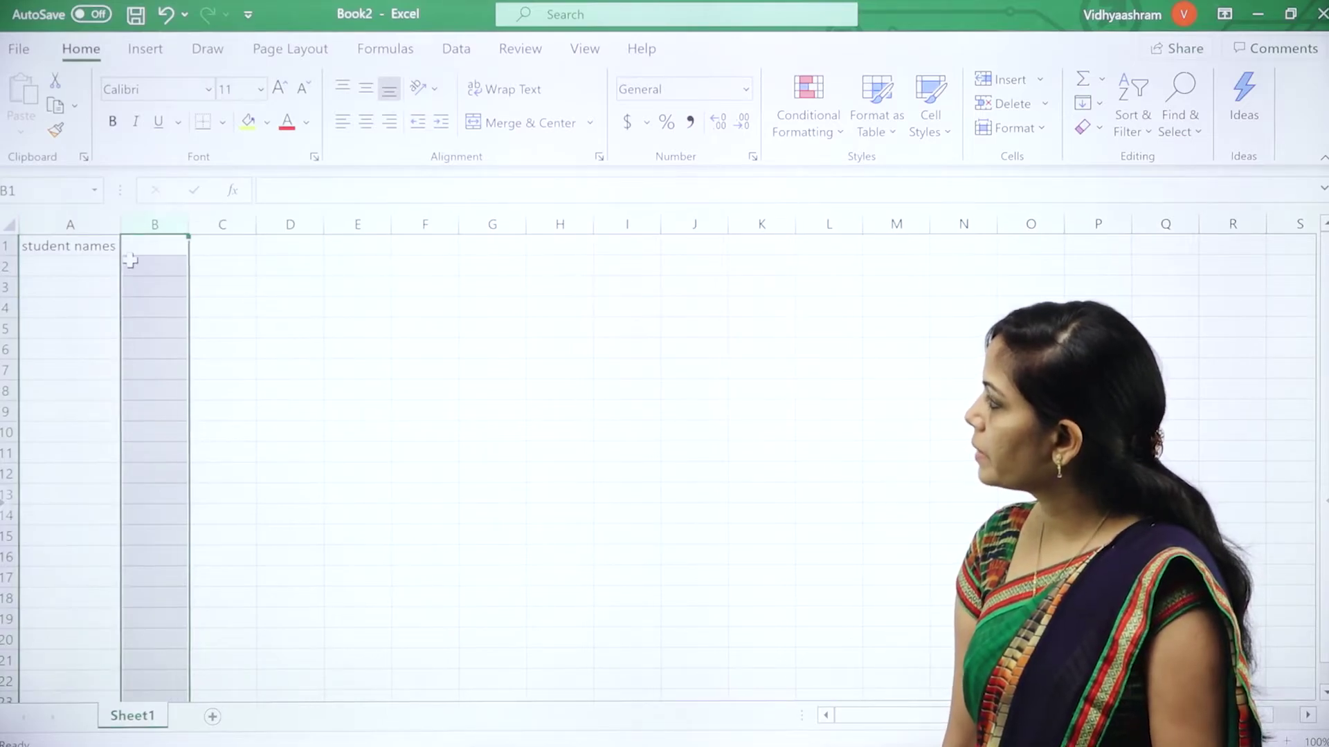
Step: Add headings mark 1 through mark5 in B1:F1 and the five sample student names
click(143, 248)
text(mark 1)
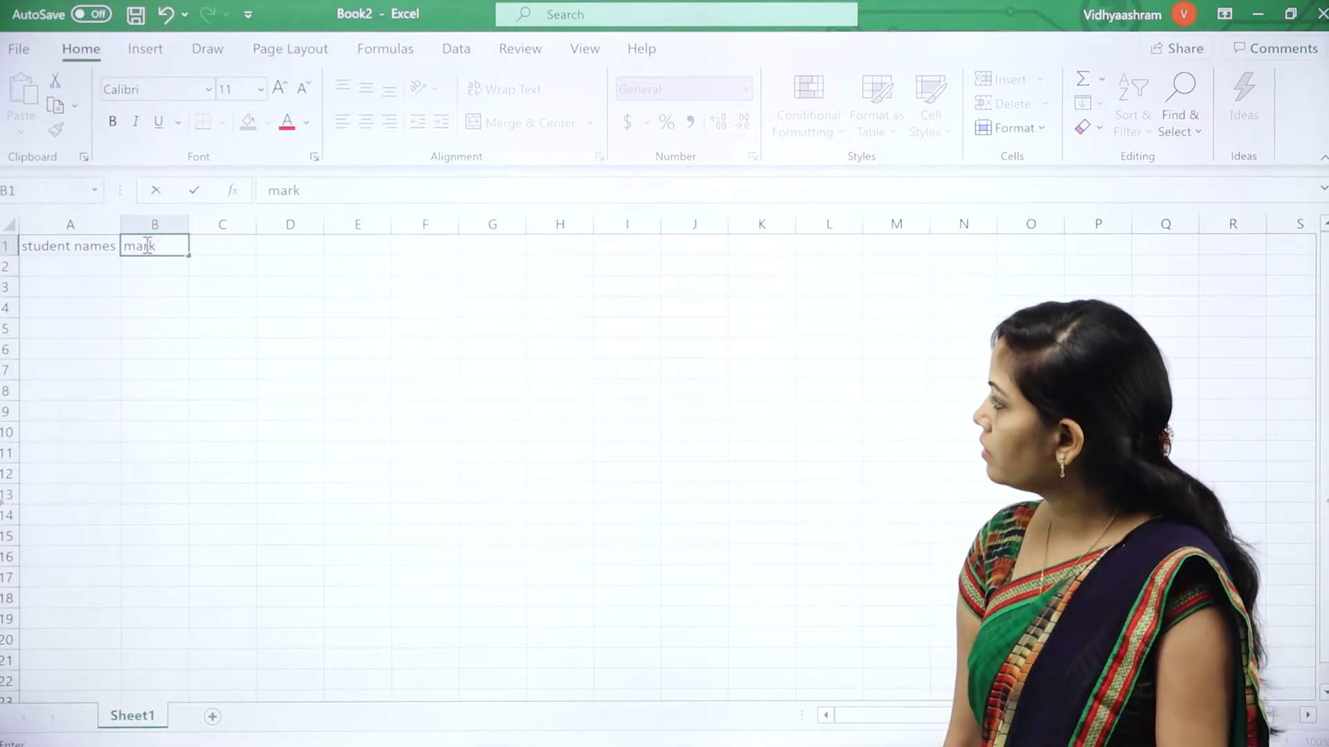
click(201, 244)
text(mark 2)
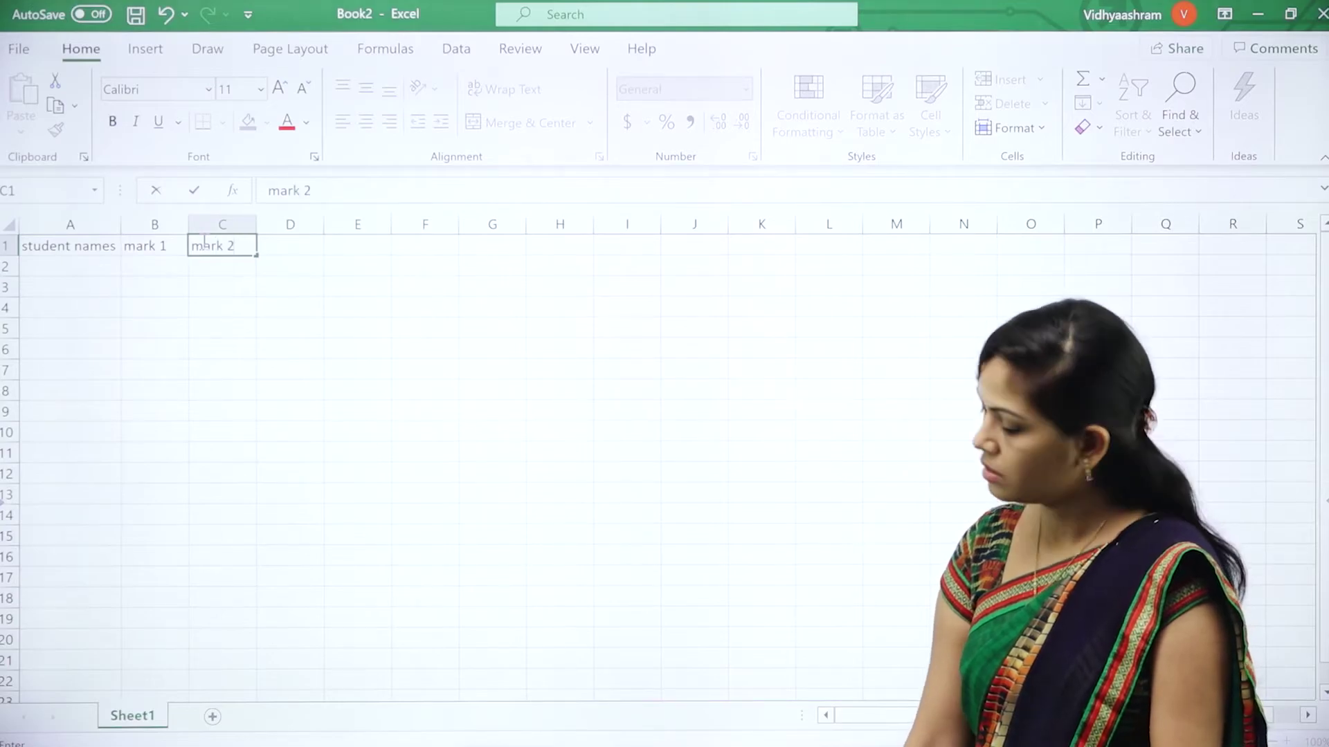
key(Tab)
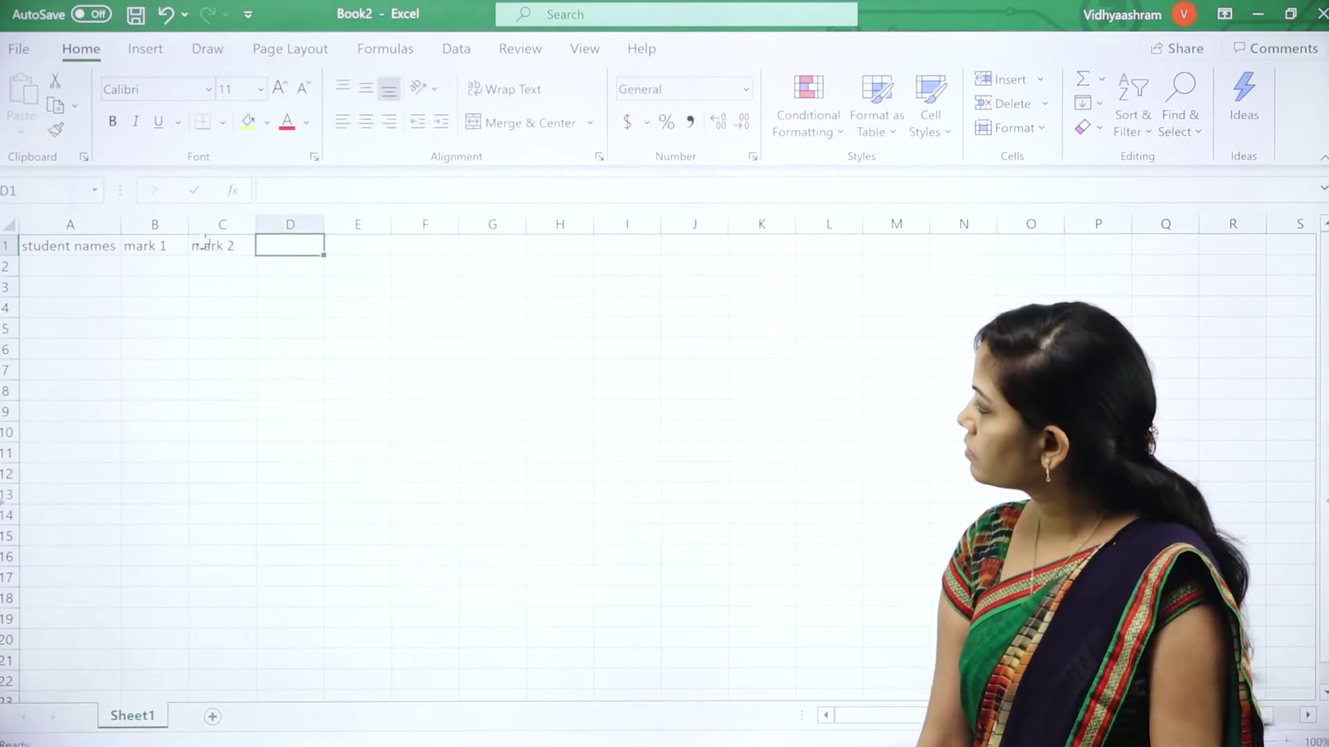
text(,)
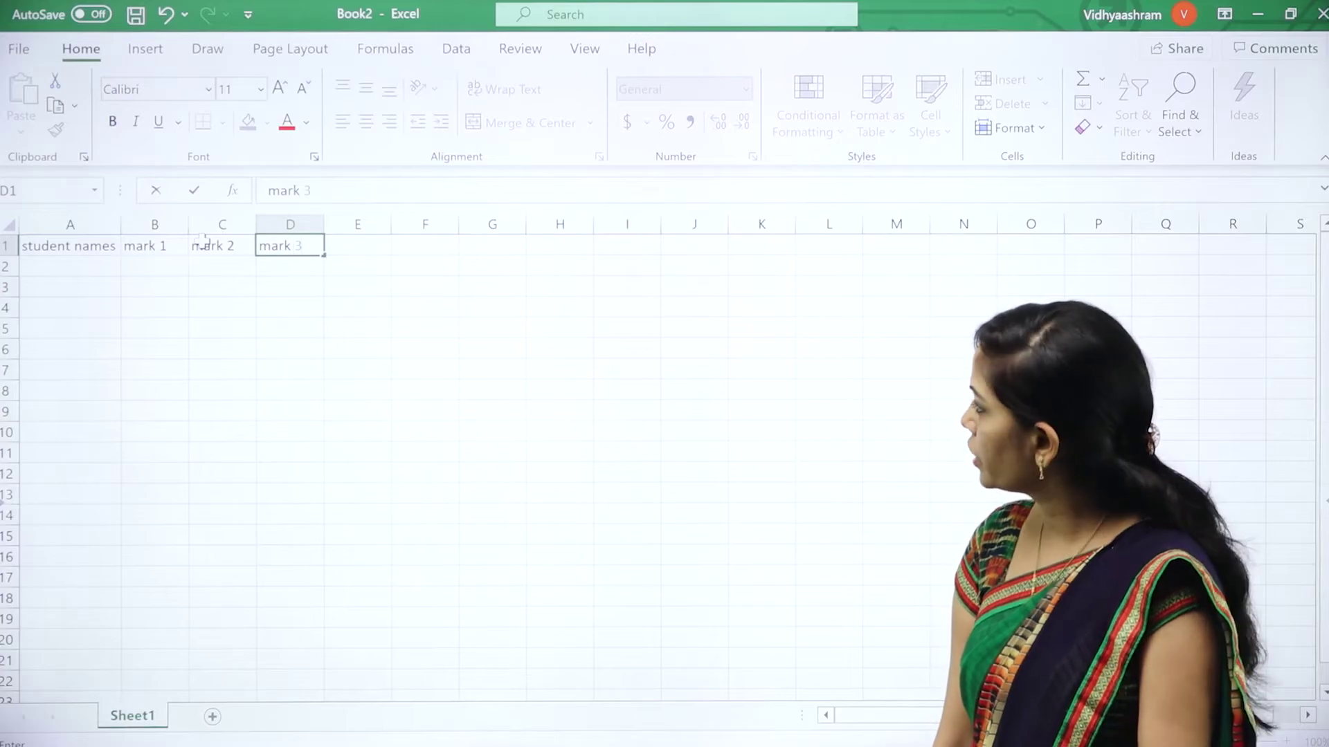
key(Tab)
text(m)
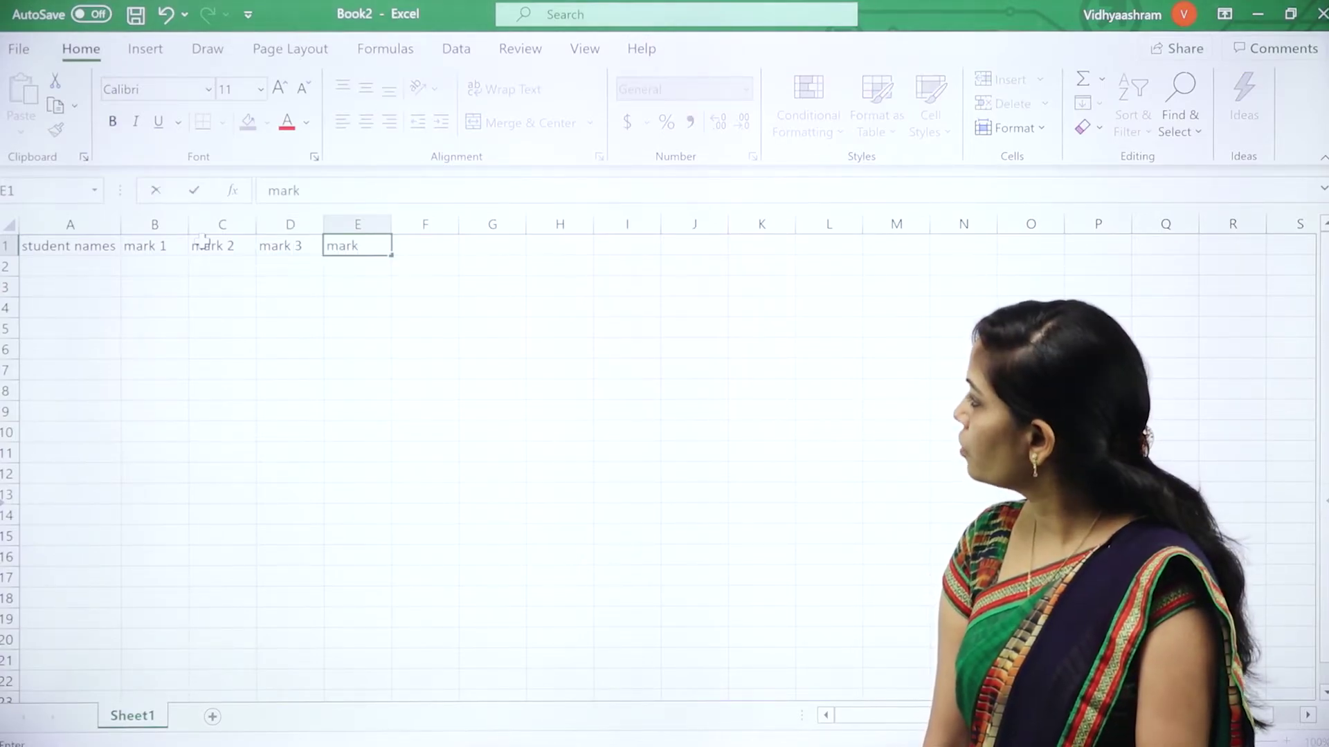
key(Tab)
text(m)
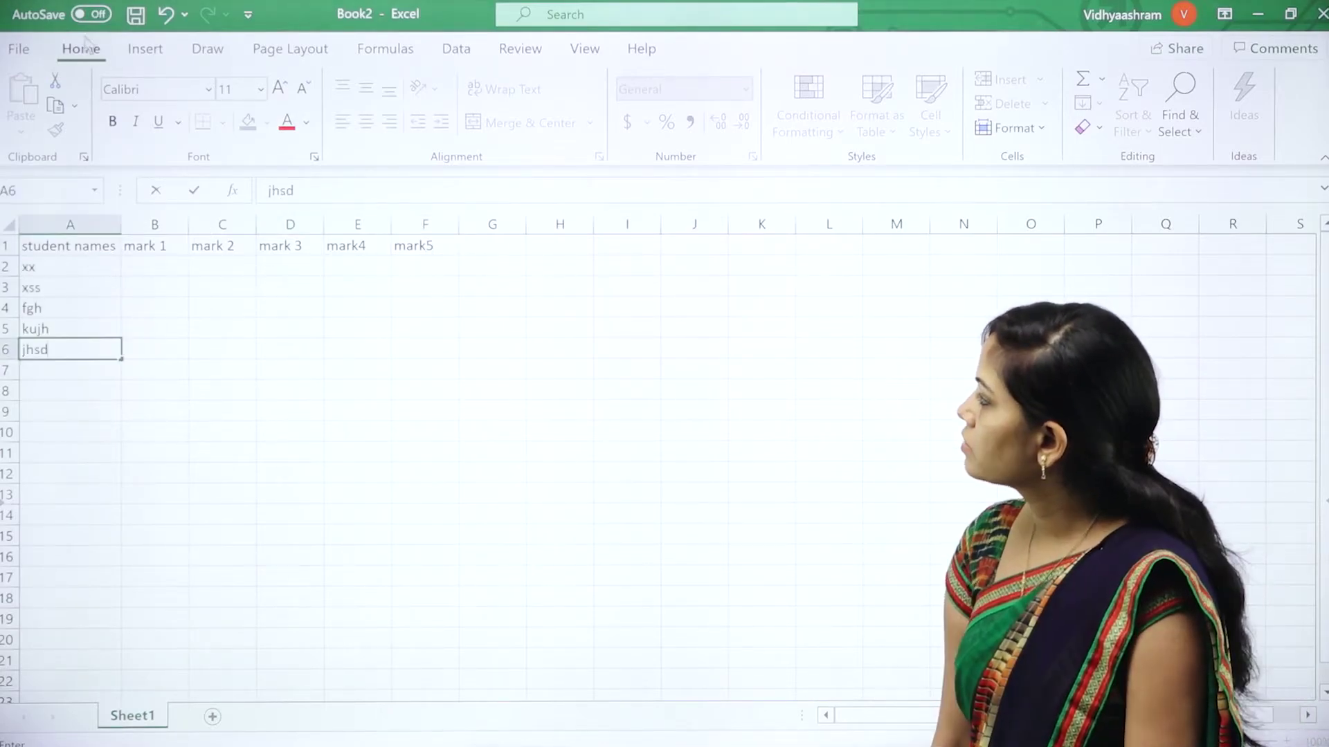
click(144, 266)
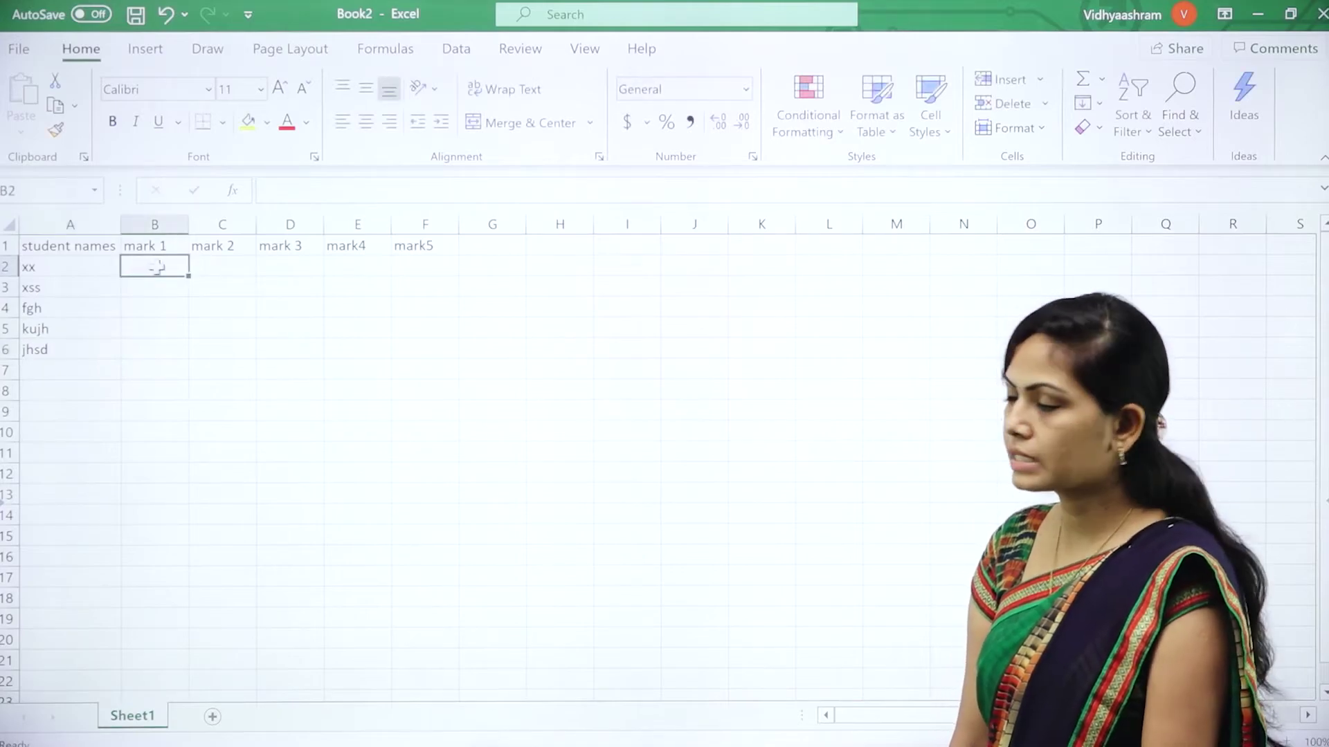
Step: Enter the first student's marks 87, 66, 67, 79, 56 across B2:F2
text(76)
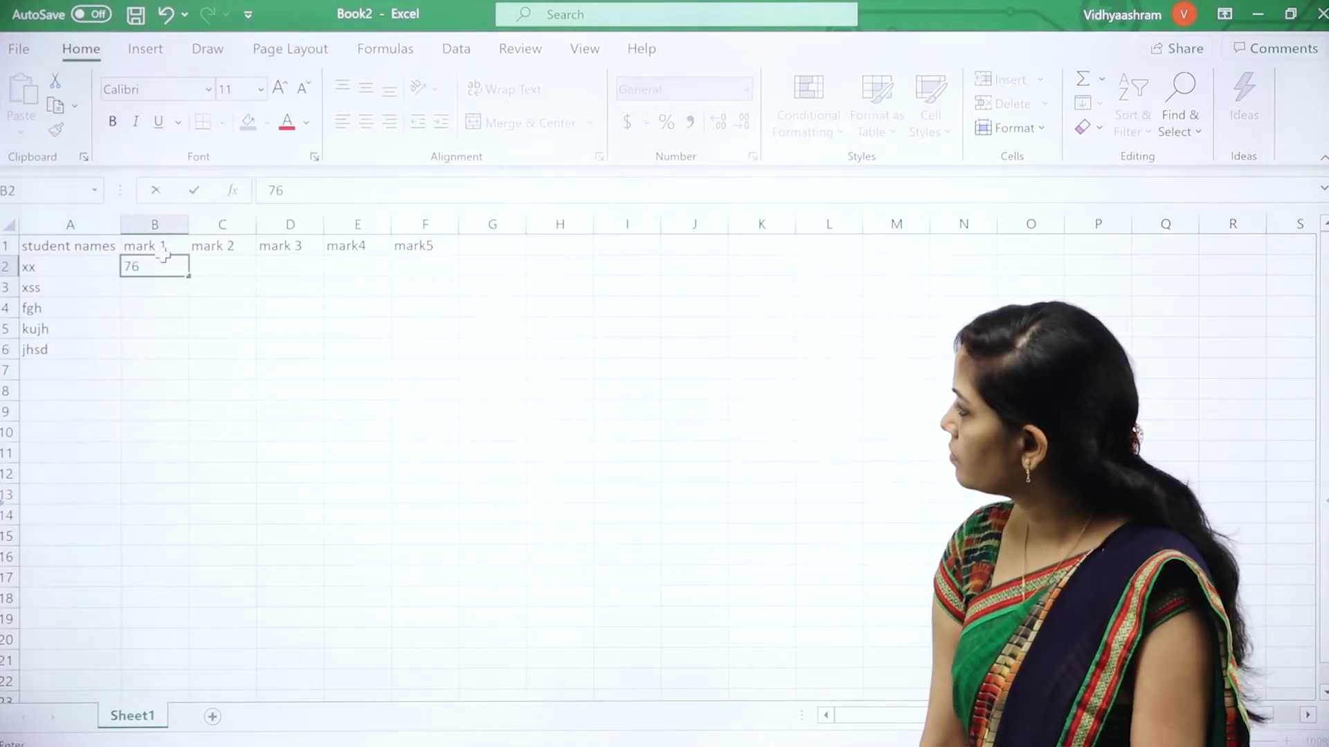
click(199, 275)
text(8)
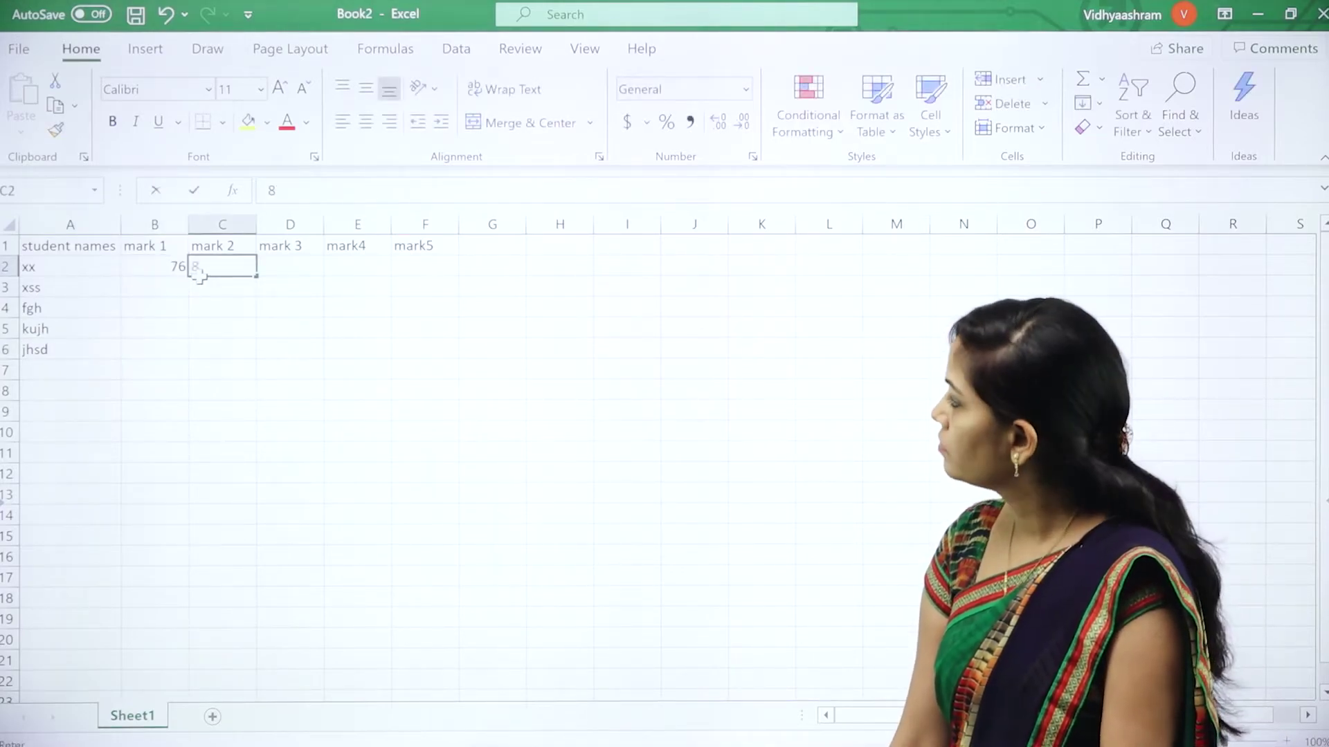
text(7)
text(67)
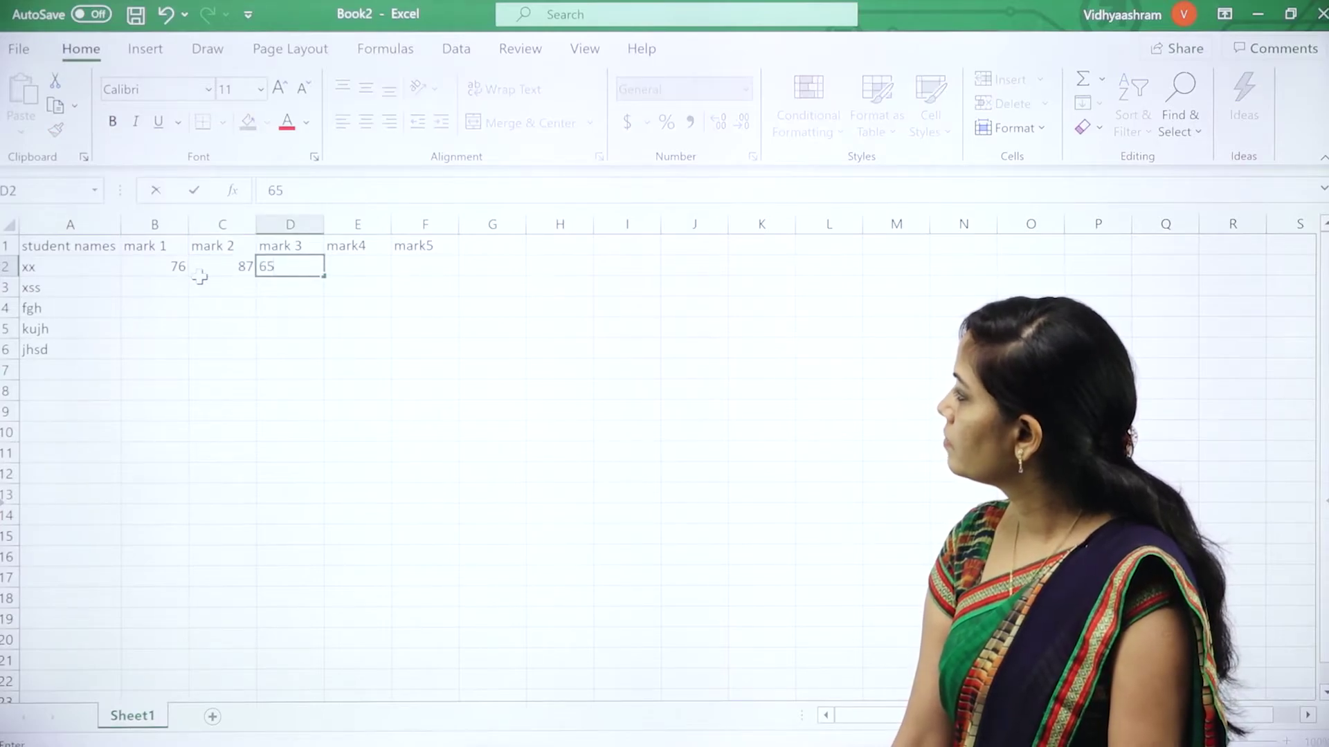
key(Tab)
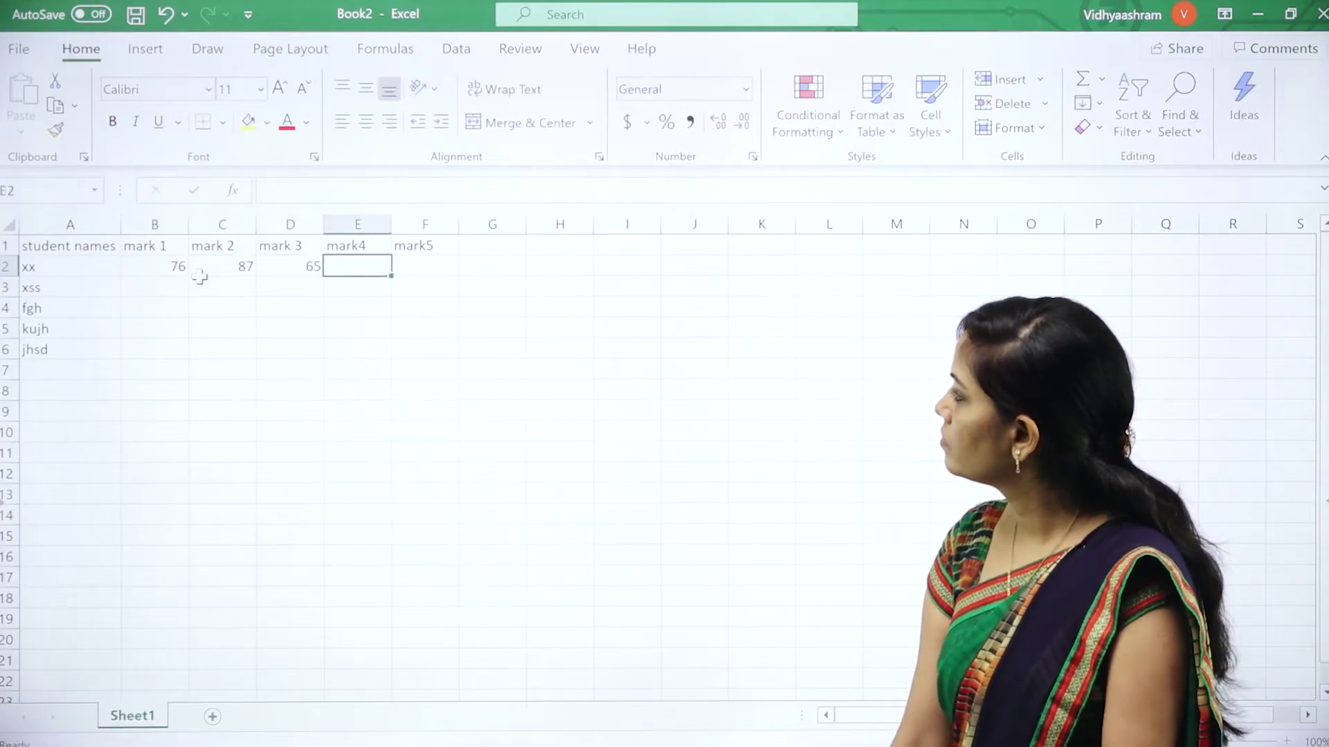
text(79)
key(Tab)
text(56)
click(143, 272)
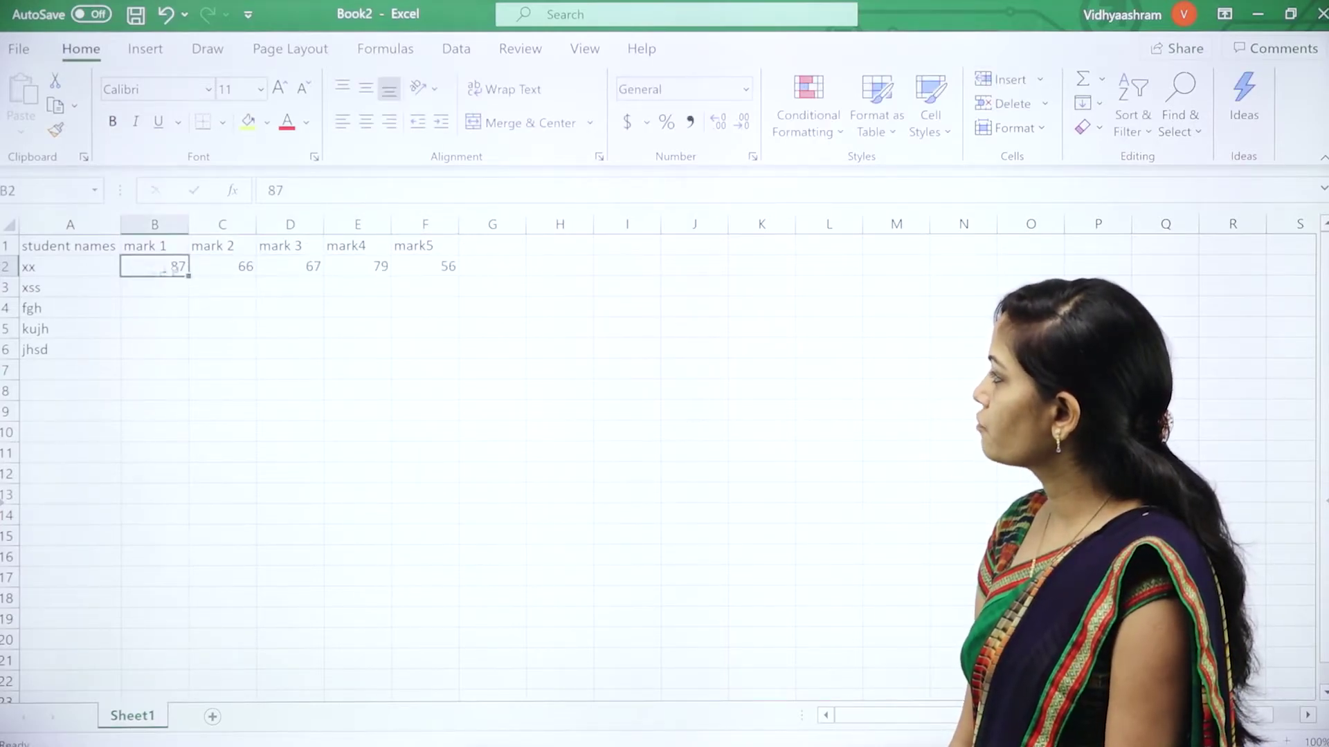
click(508, 269)
Step: Total row 2's marks in G2 with =SUM(B2:F2), giving 355
text(=)
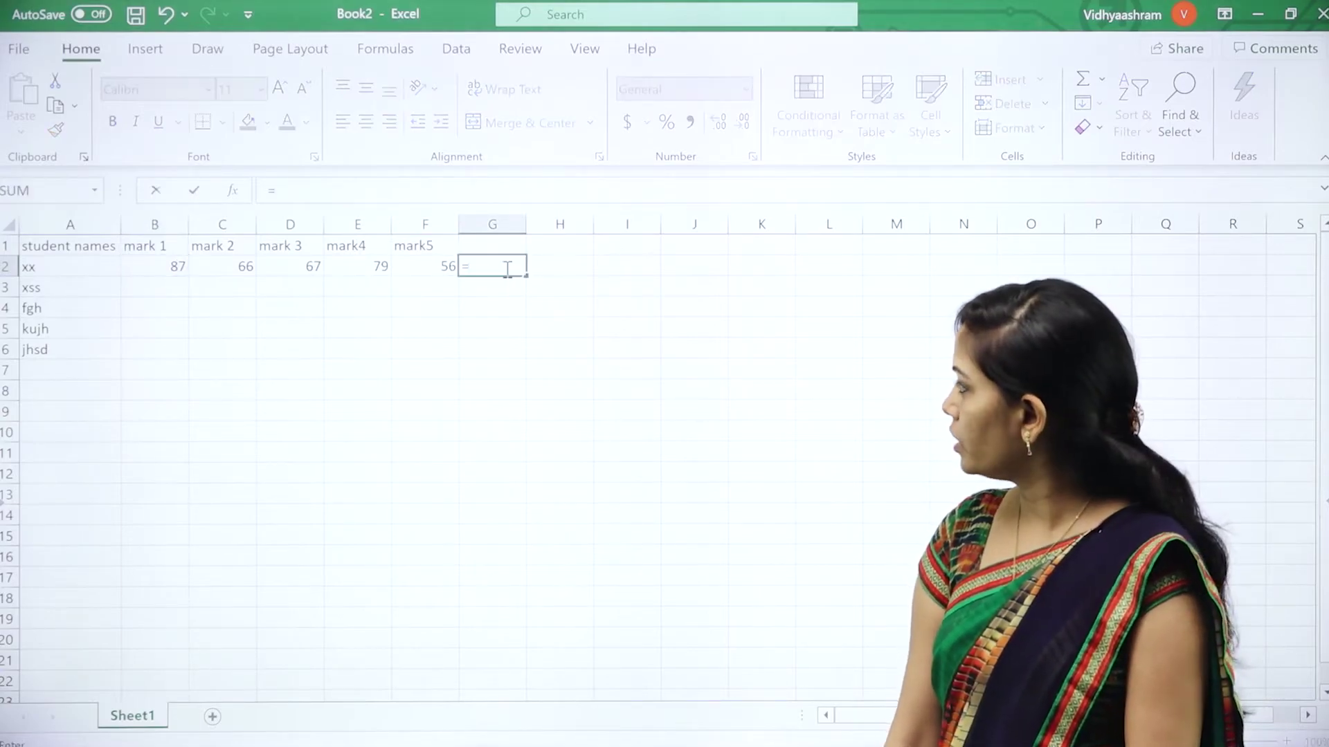
text(sum)
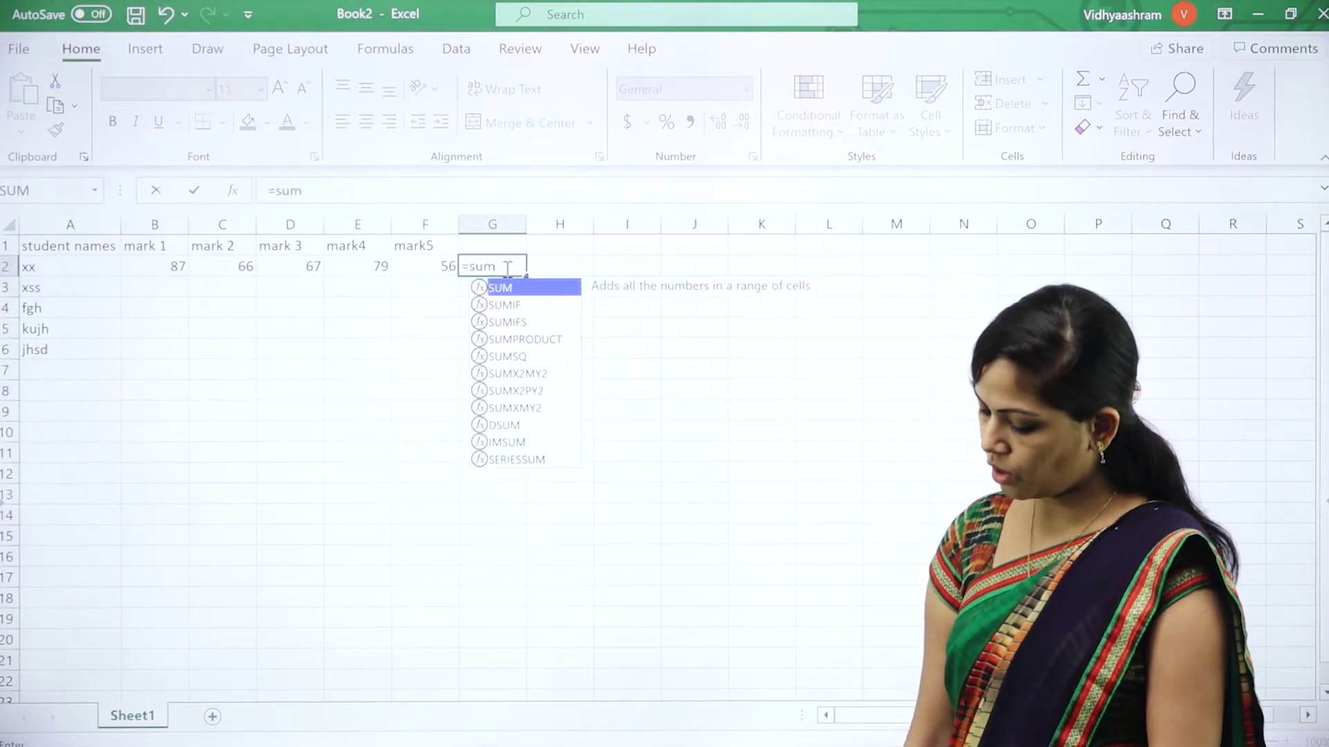
text(()
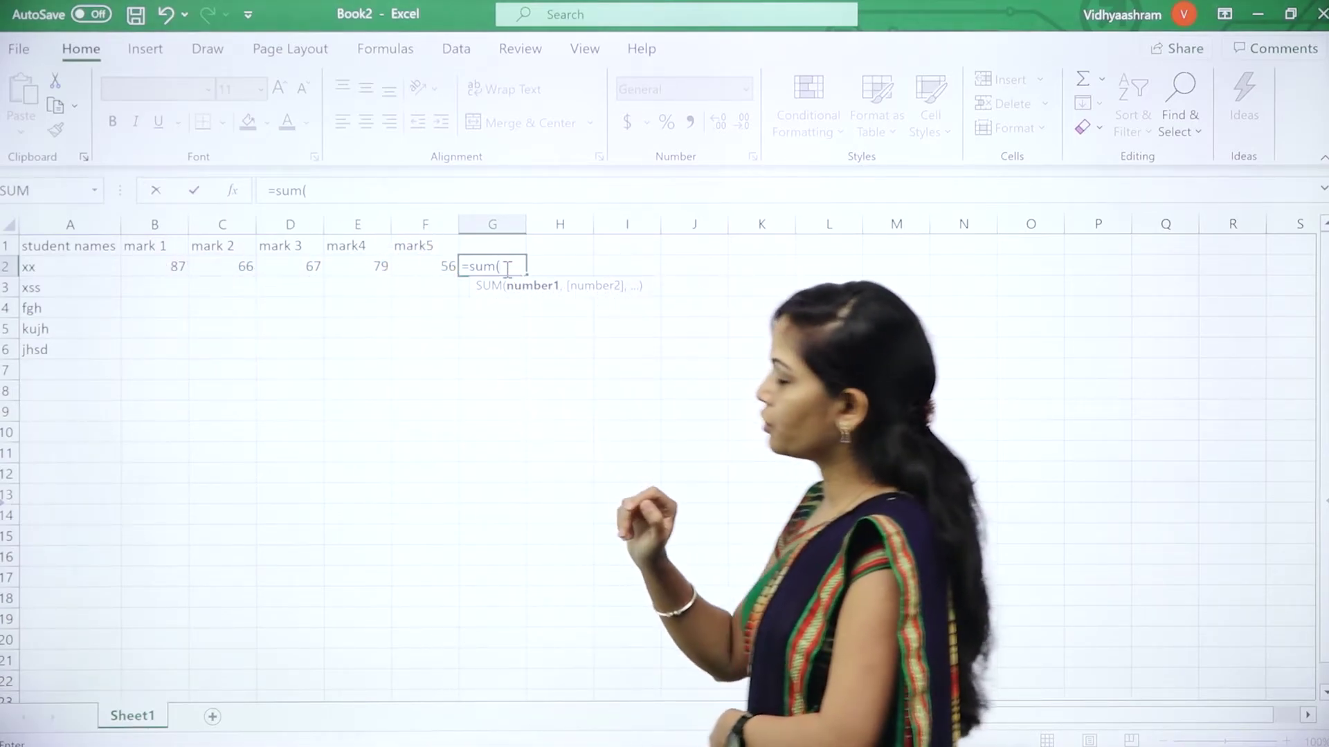
text(b)
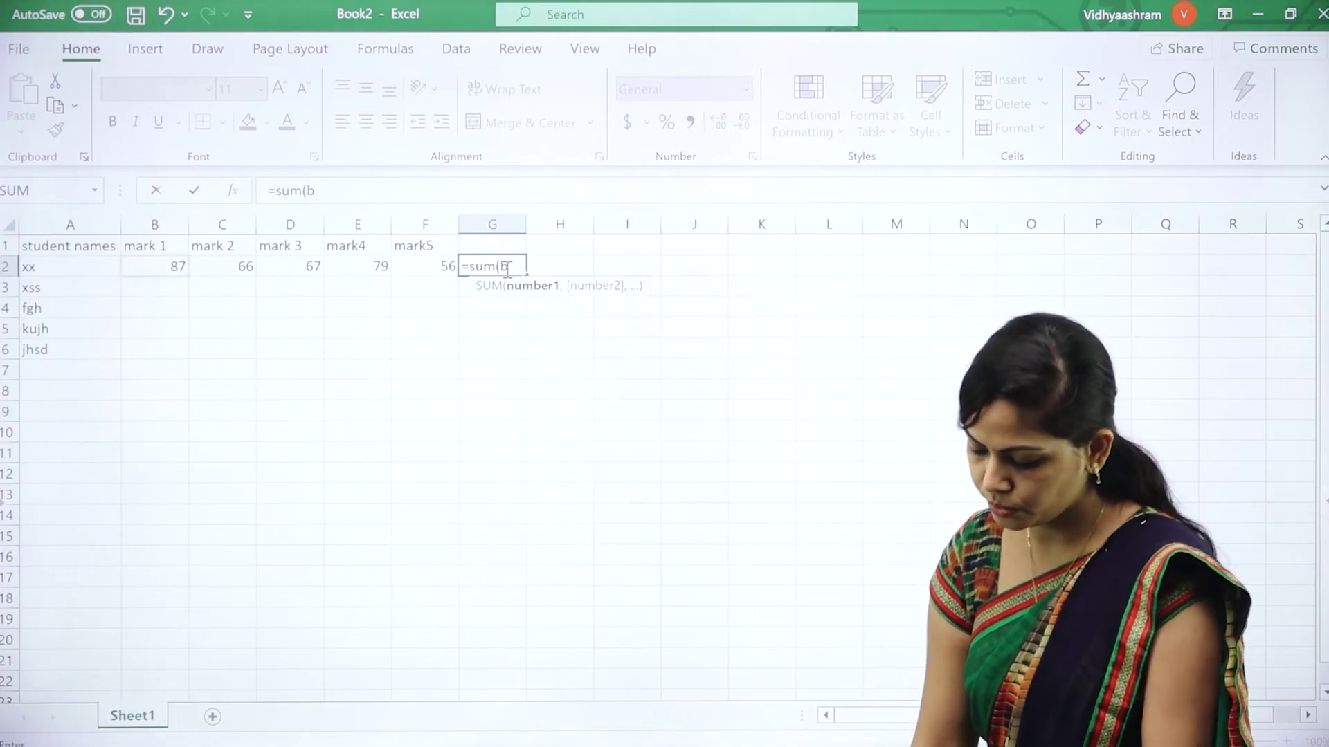
text(2:f2)
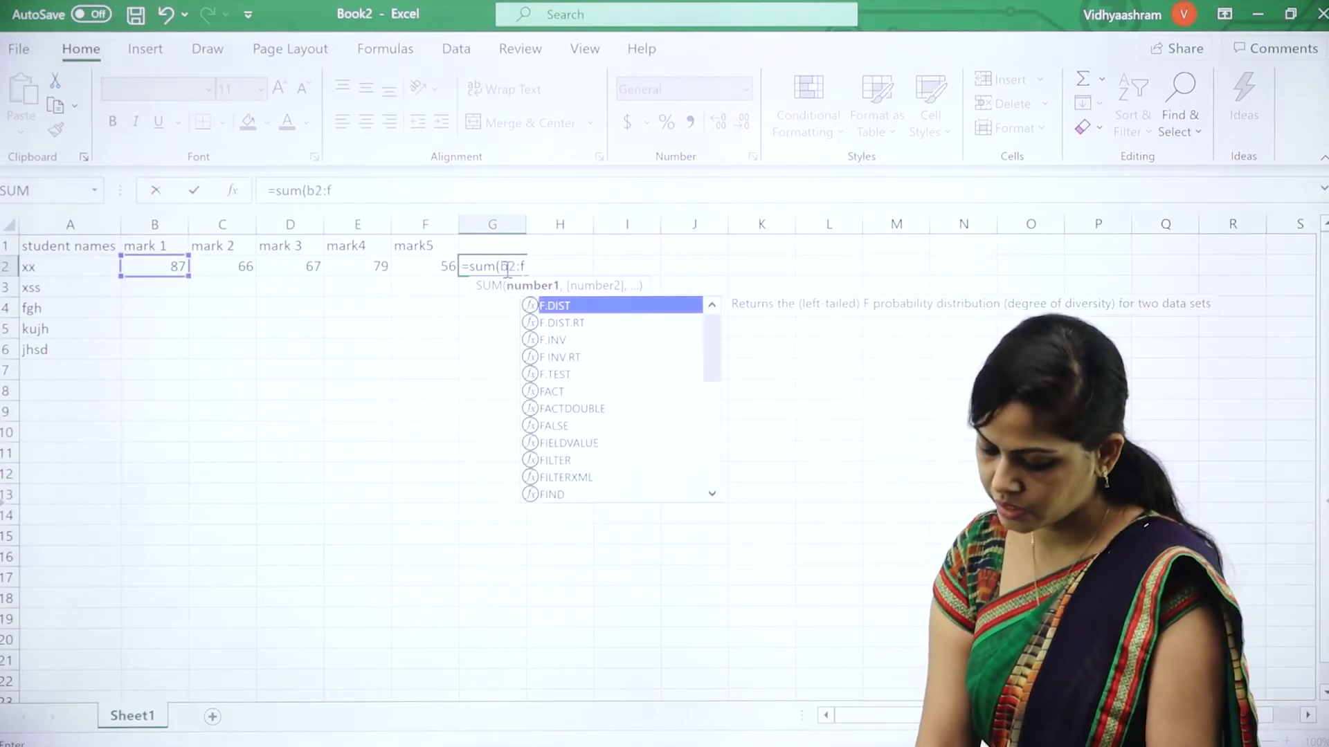
key(BackSpace)
key(BackSpace)
key(BackSpace)
key(BackSpace)
key(BackSpace)
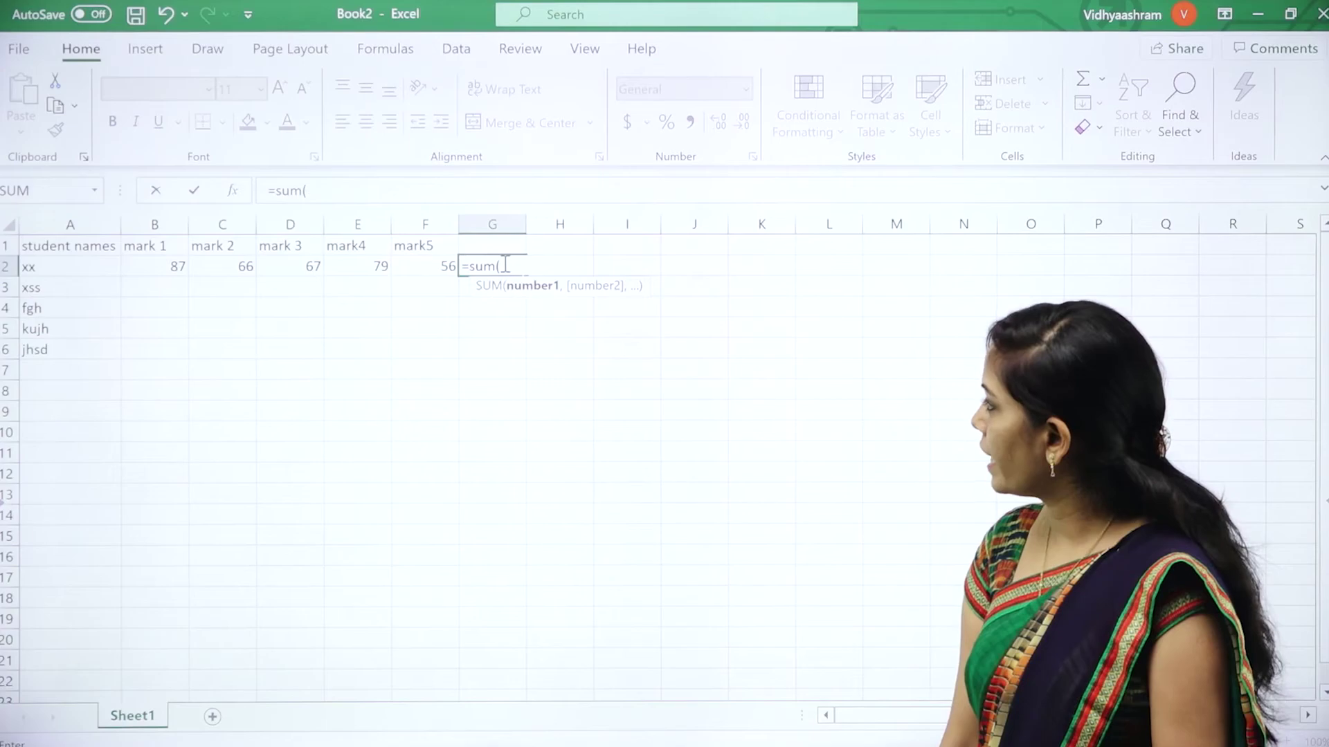
text(B2)
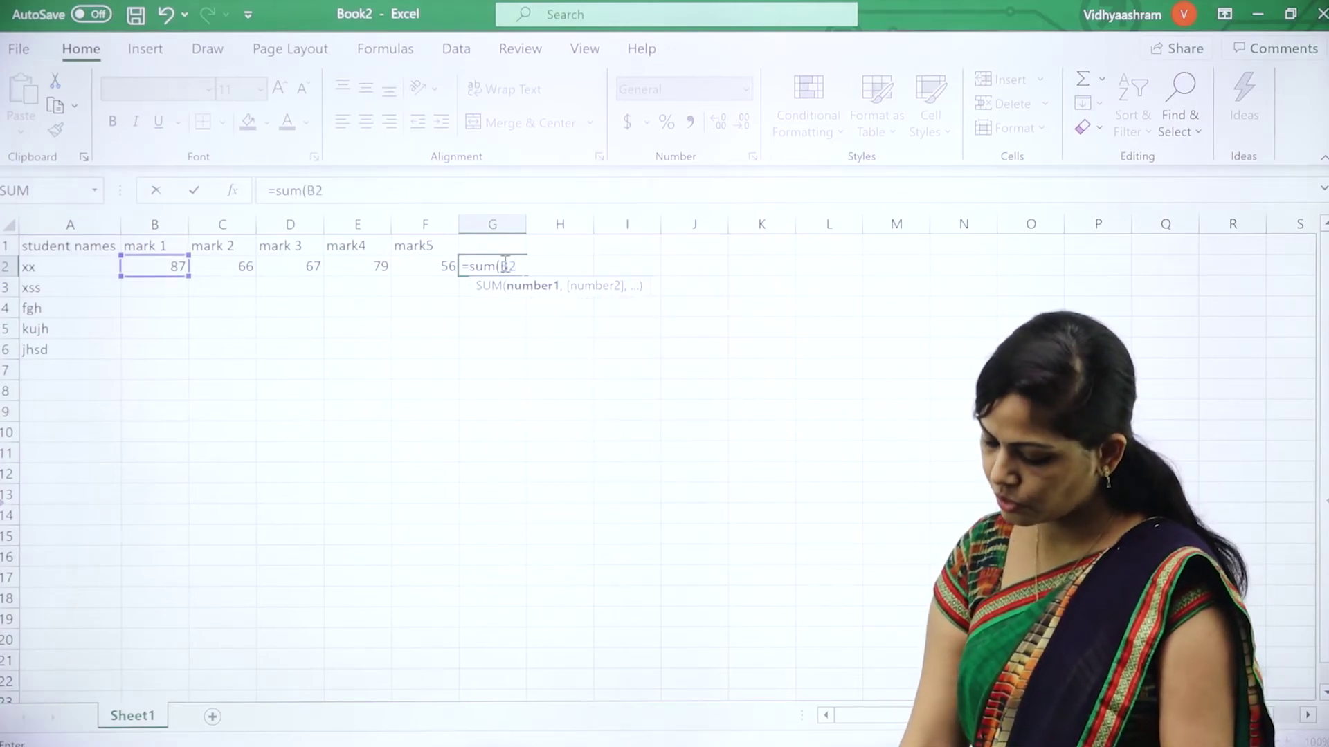
text(:F2)
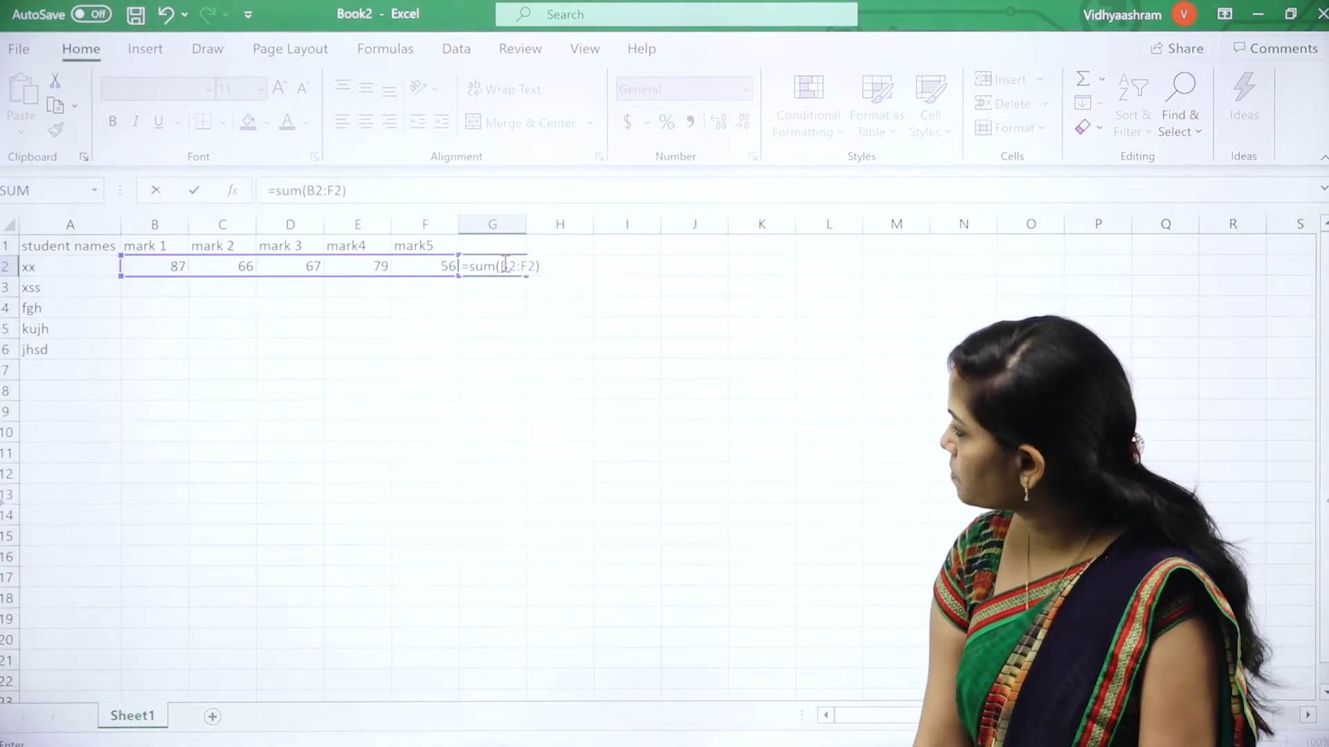
text())
key(Return)
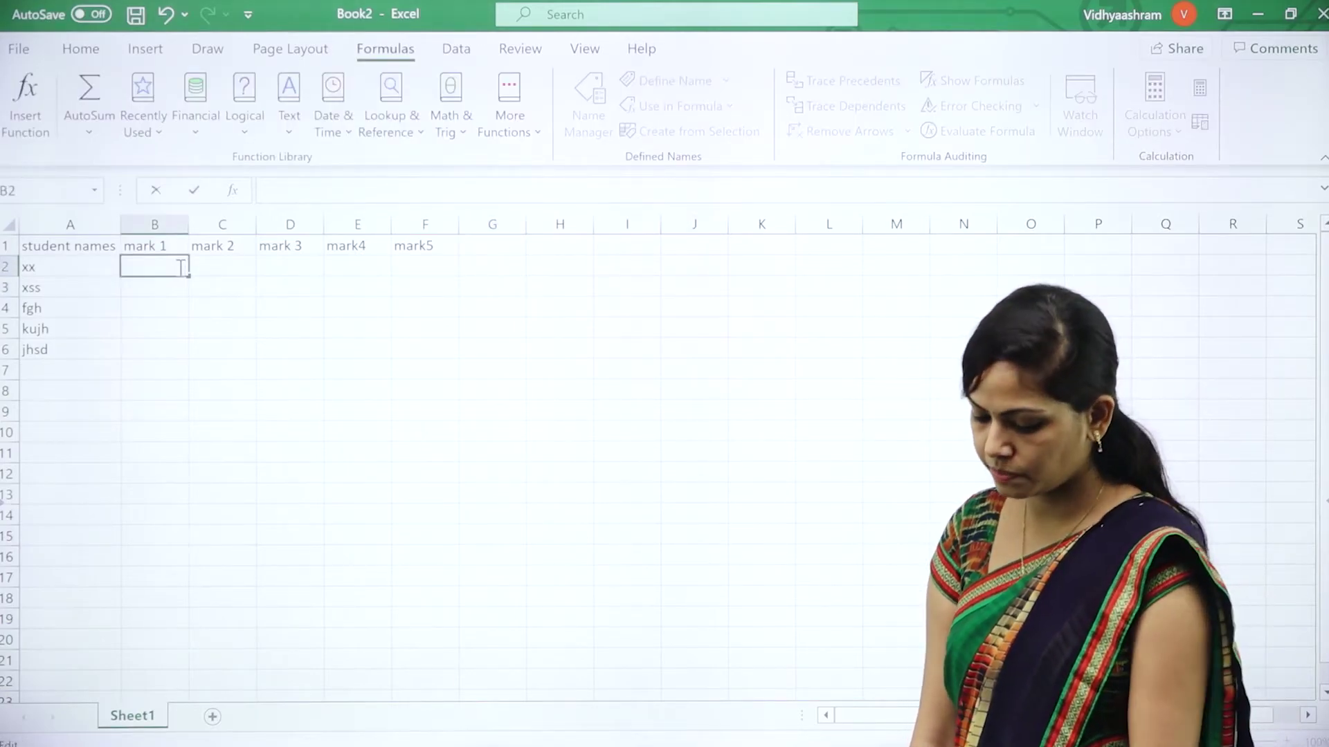
Step: Enter marks 5 in B2 and 6 in C2, then begin =B2*C2 in D2
text(5)
click(214, 268)
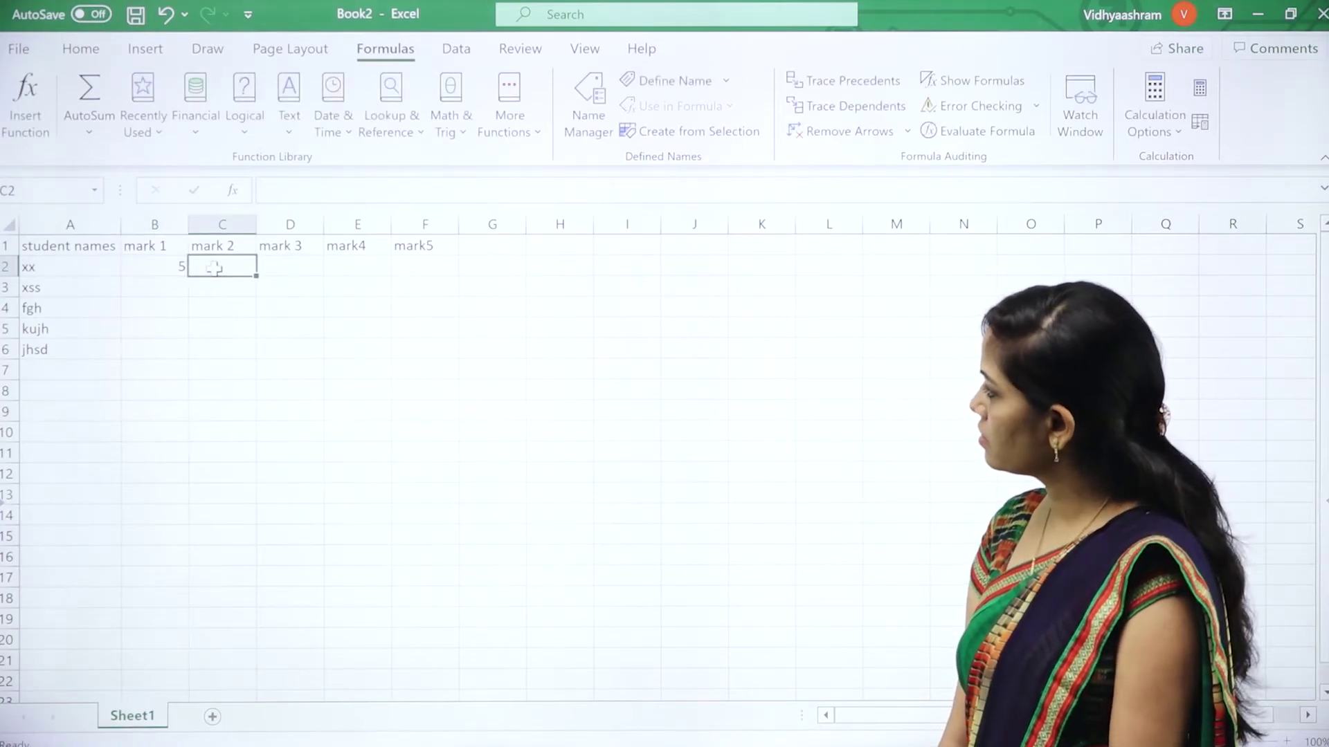
text(6)
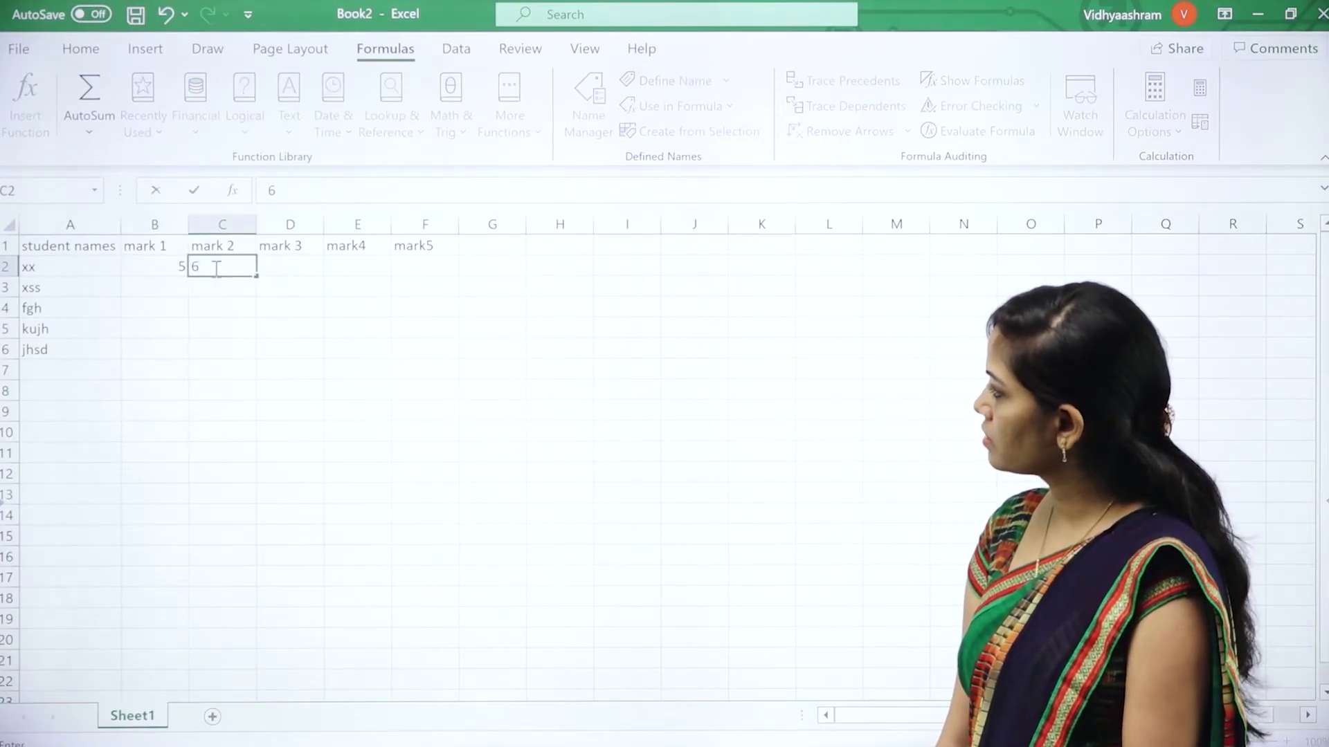
click(265, 267)
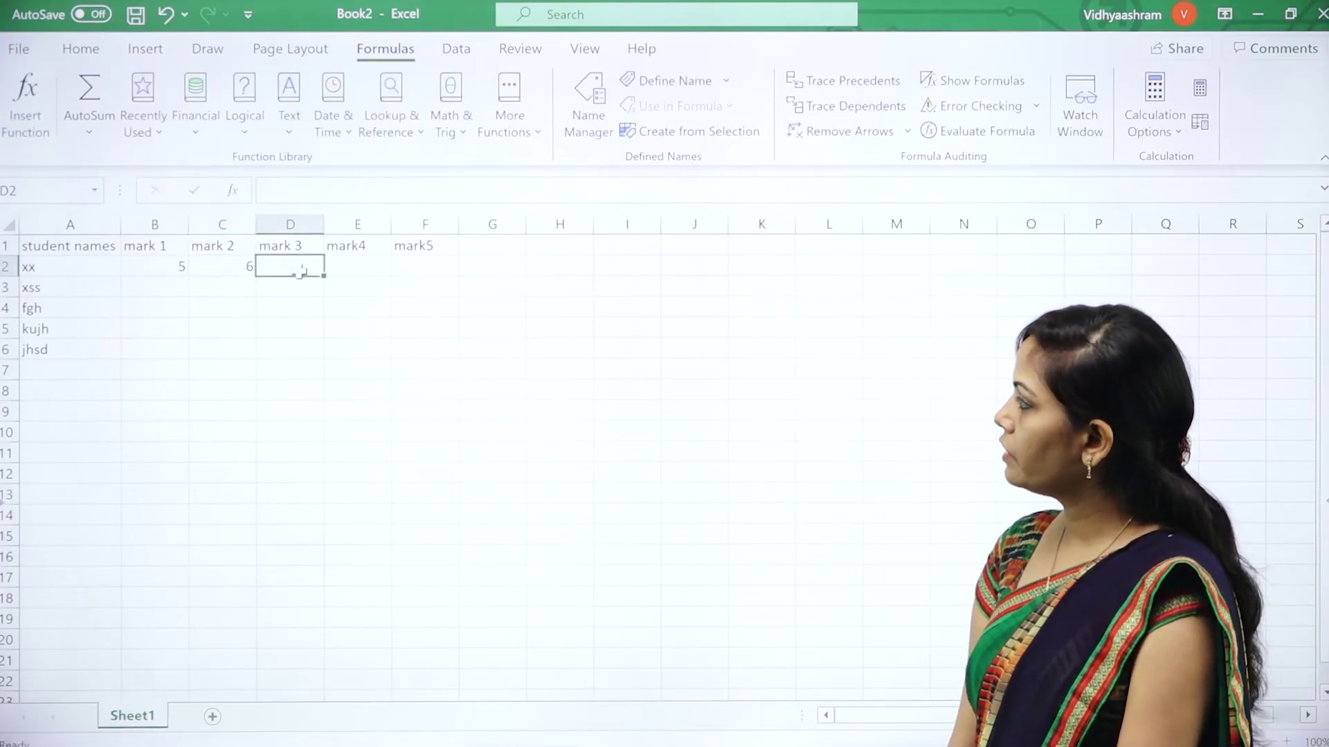
text(=)
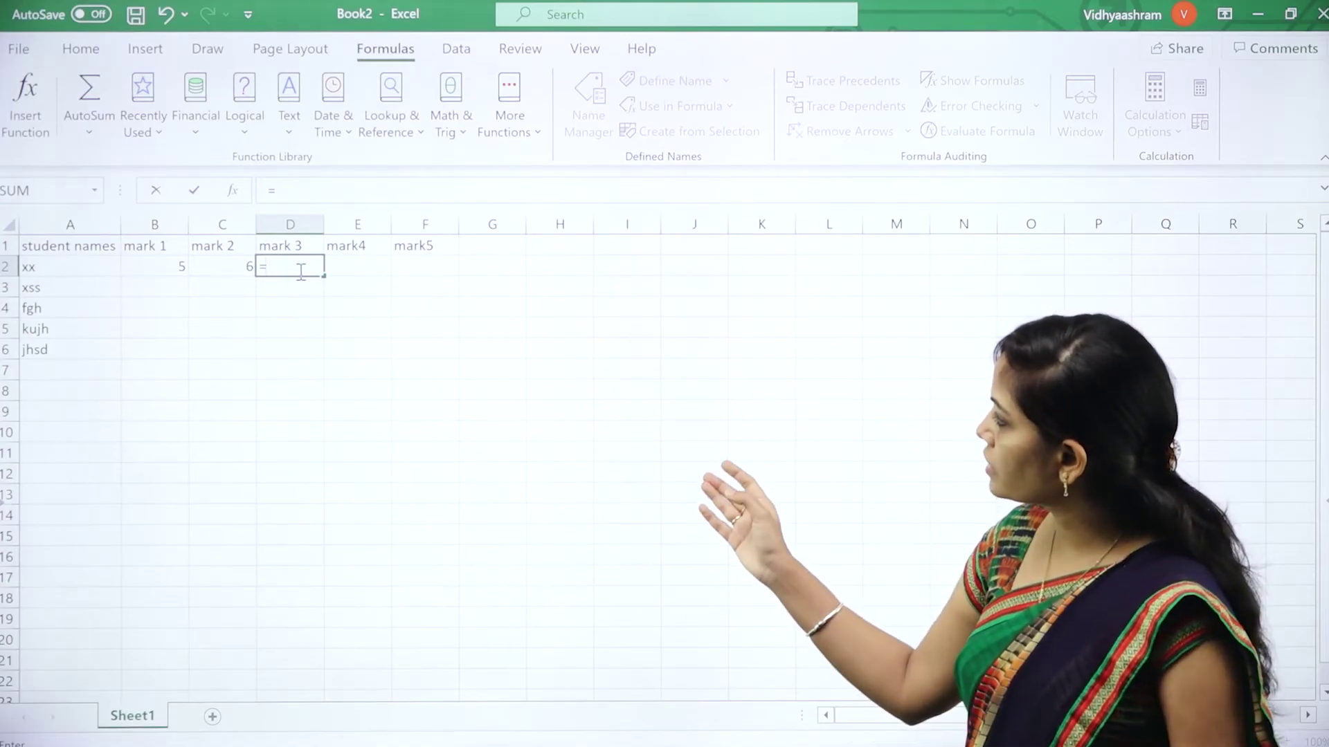
text(B2)
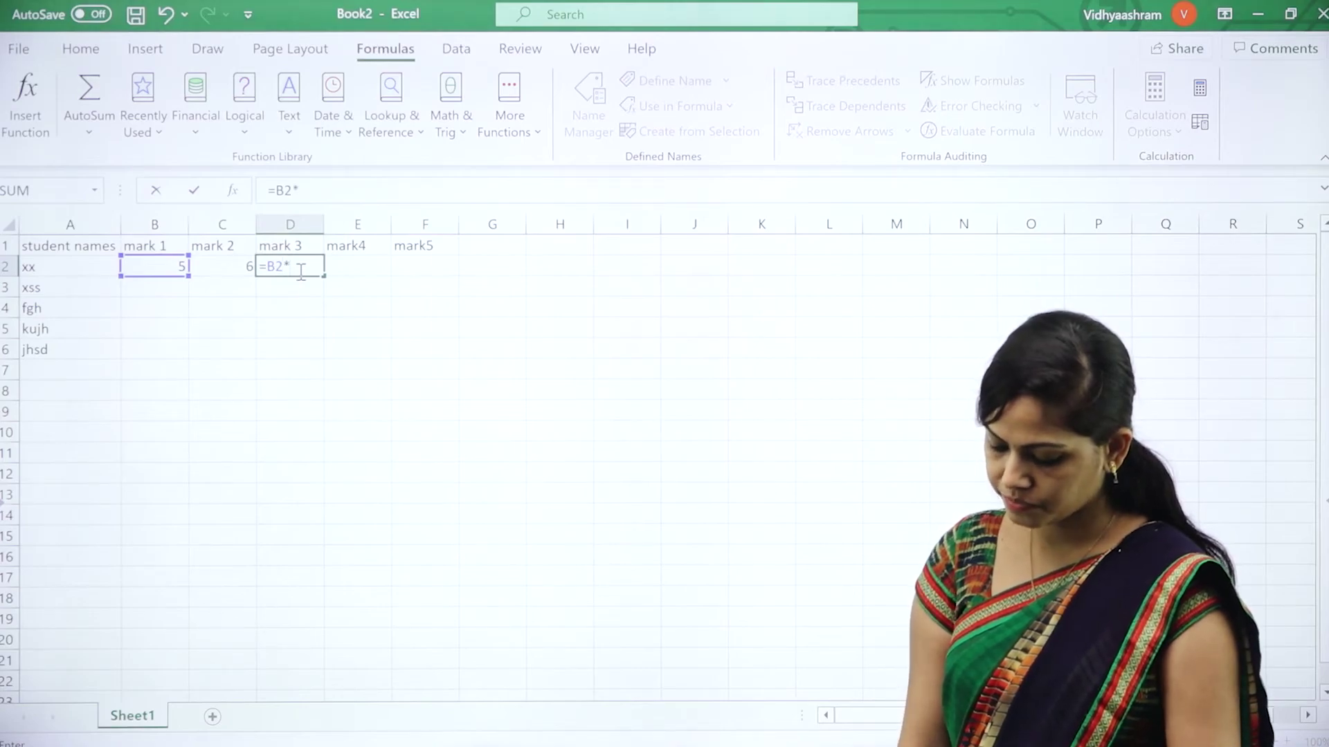
text(*C)
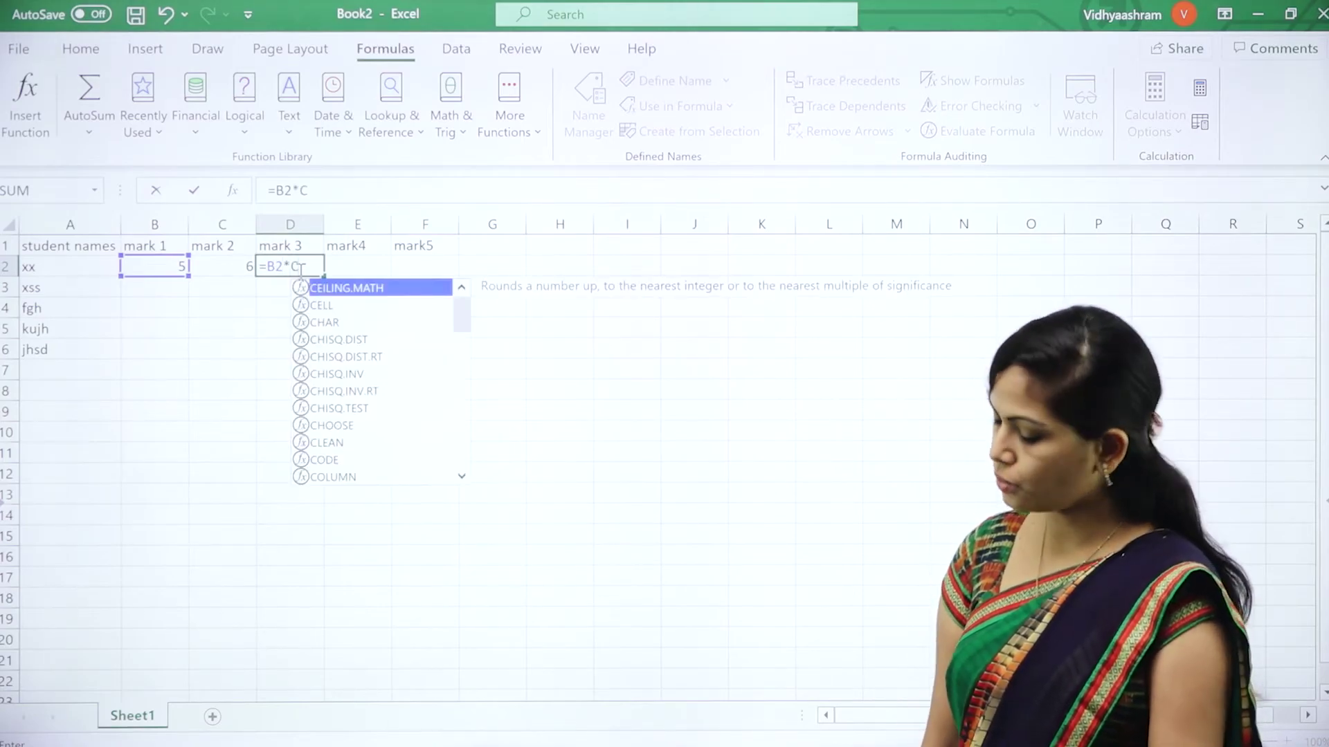
text(2)
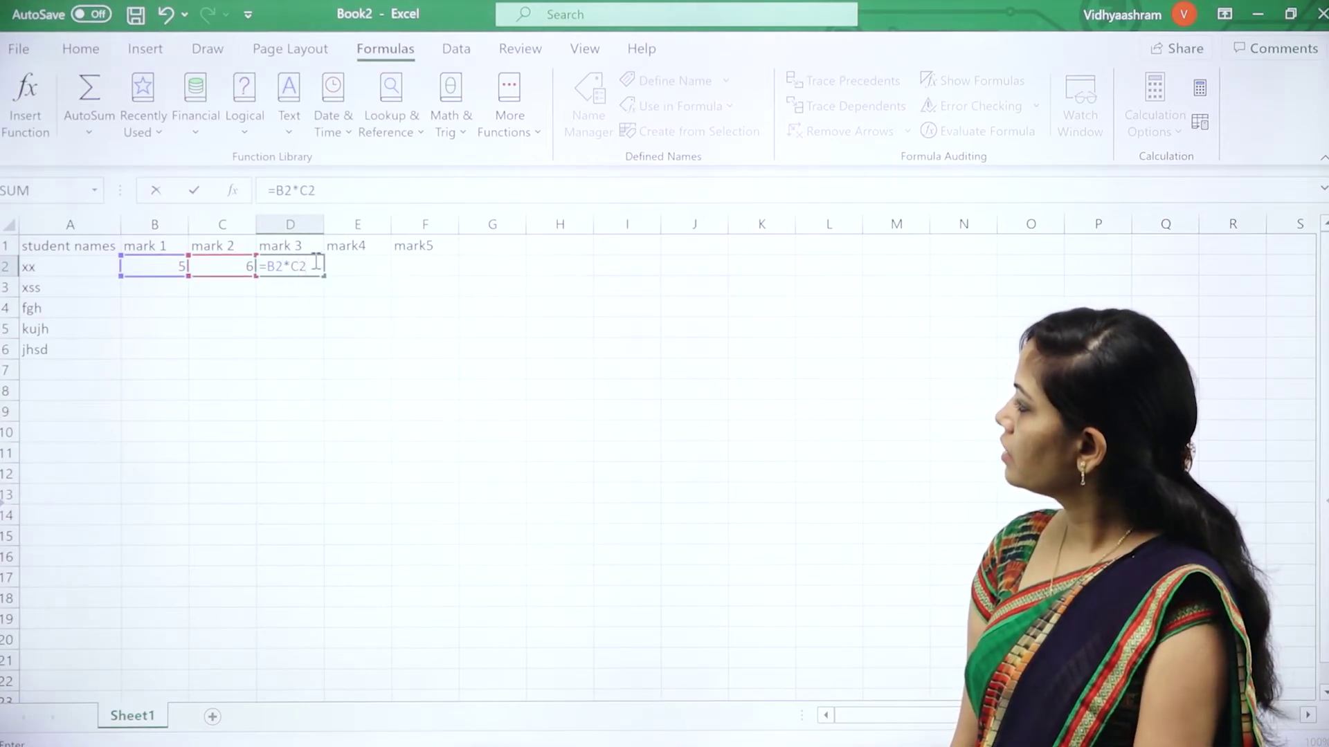
Step: Commit =B2*C2 in D2 so it shows 30, and reselect D2 to check it
key(Return)
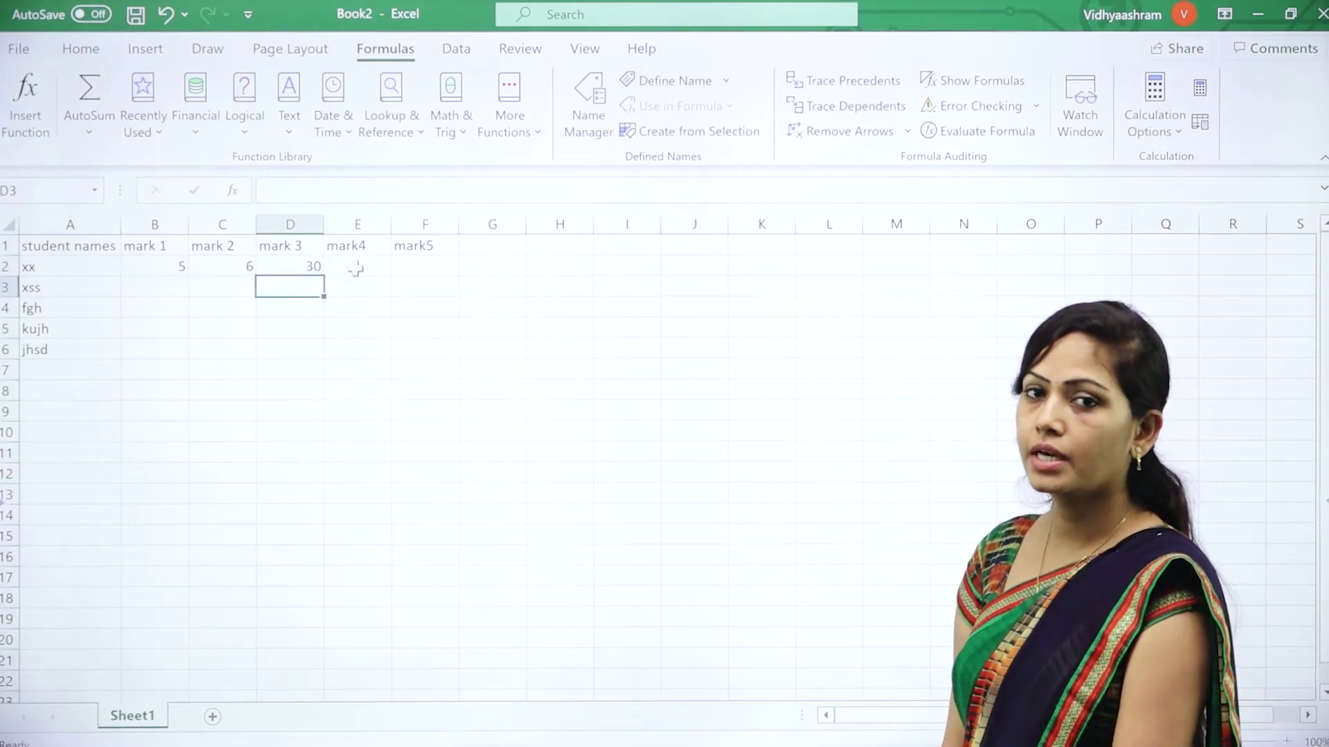
click(297, 268)
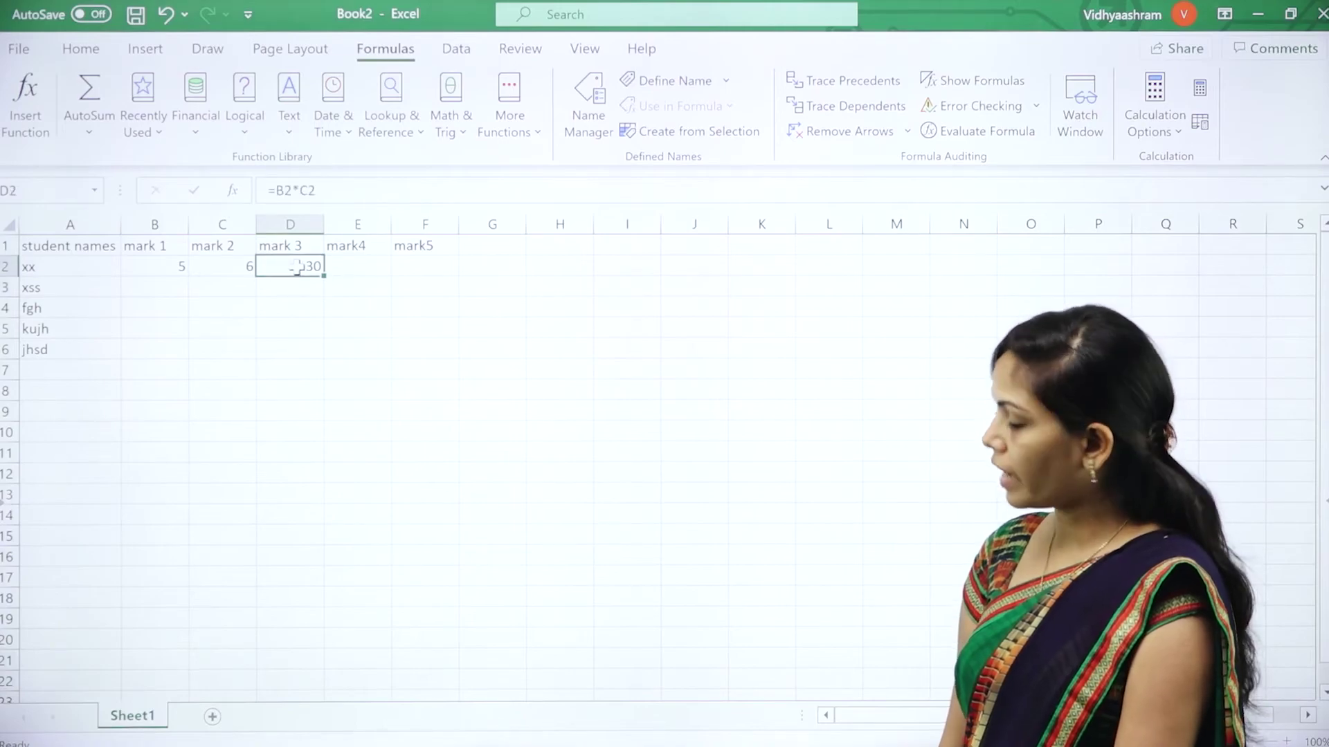
Step: Clear the old marks and enter 76 in B2 and 43 in C2
double_click(297, 268)
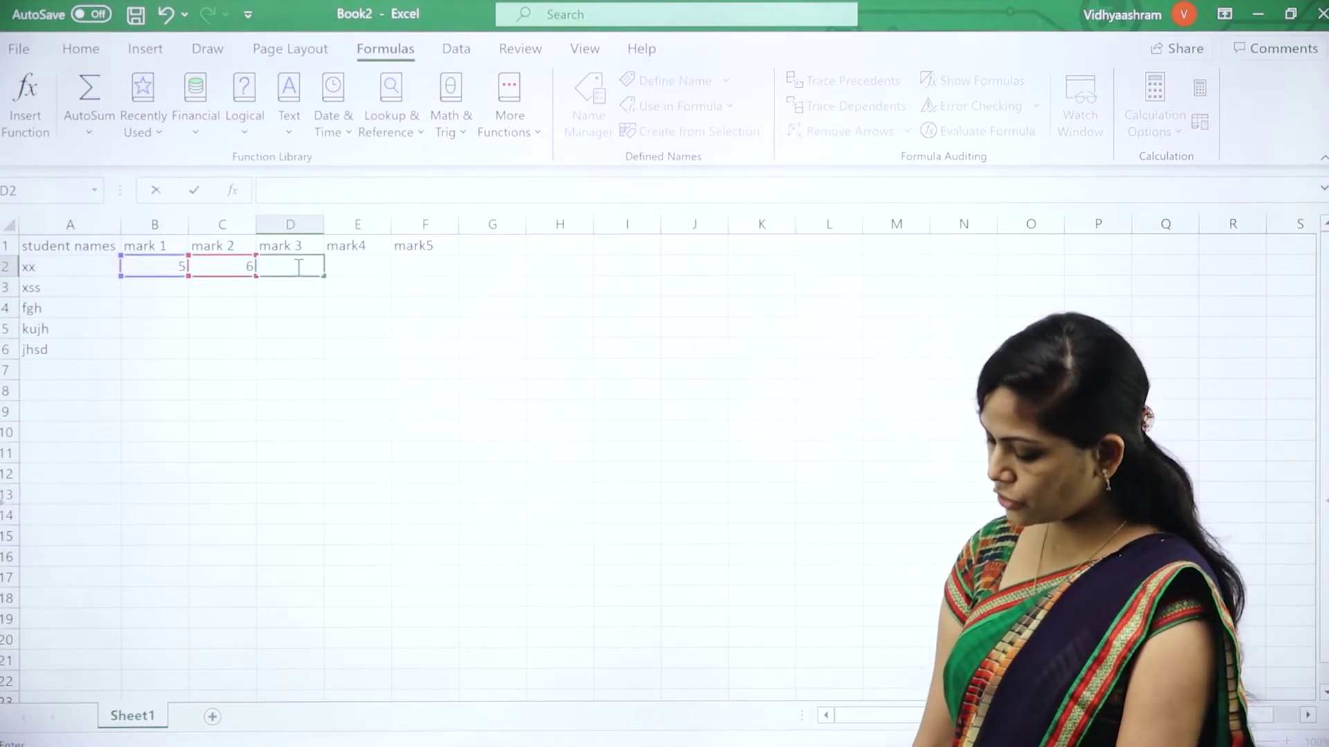
key(Left)
key(BackSpace)
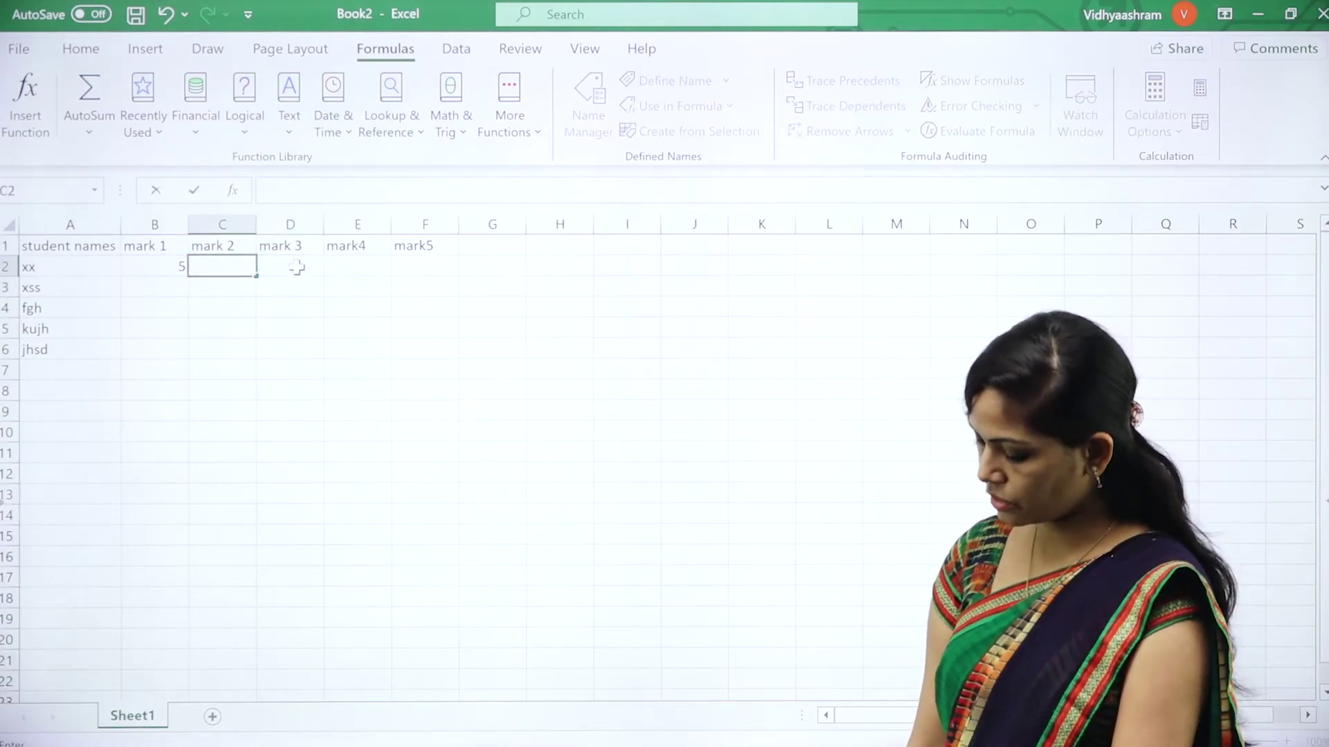
key(Left)
key(BackSpace)
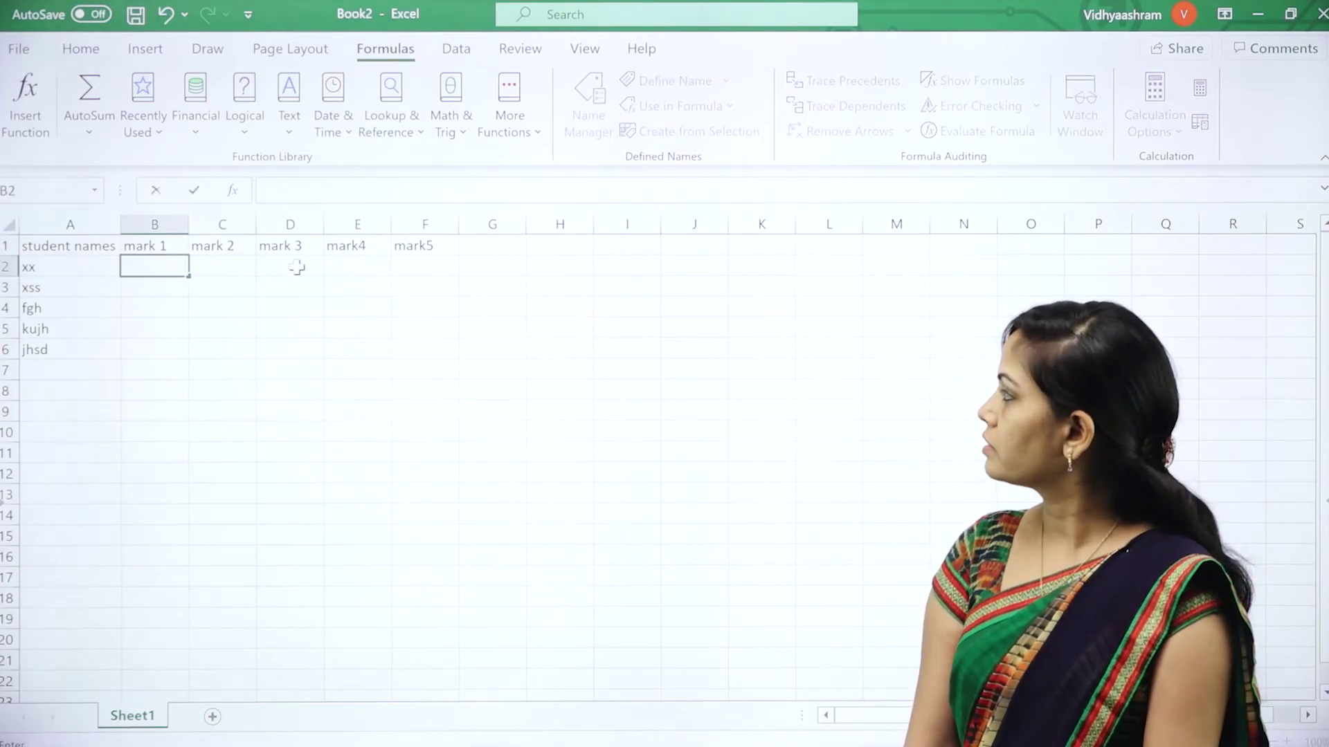
text(76)
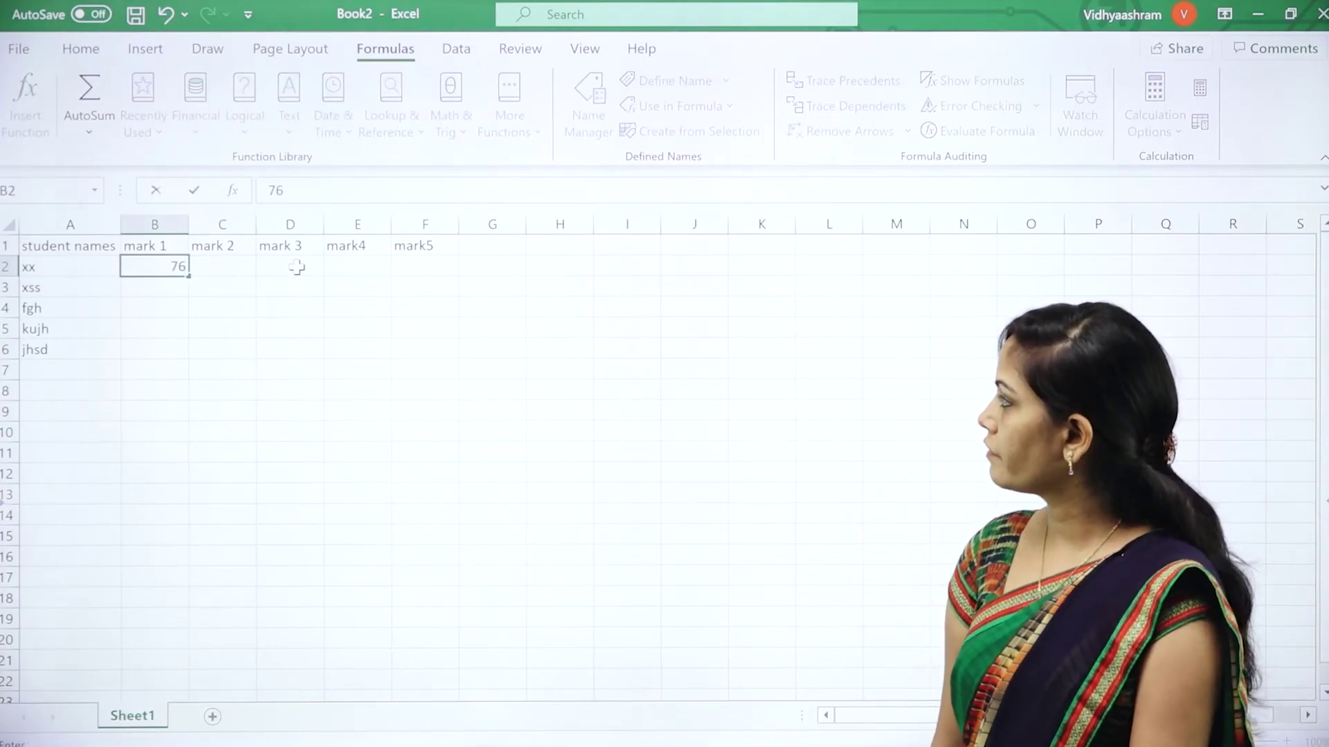
click(237, 264)
text(4)
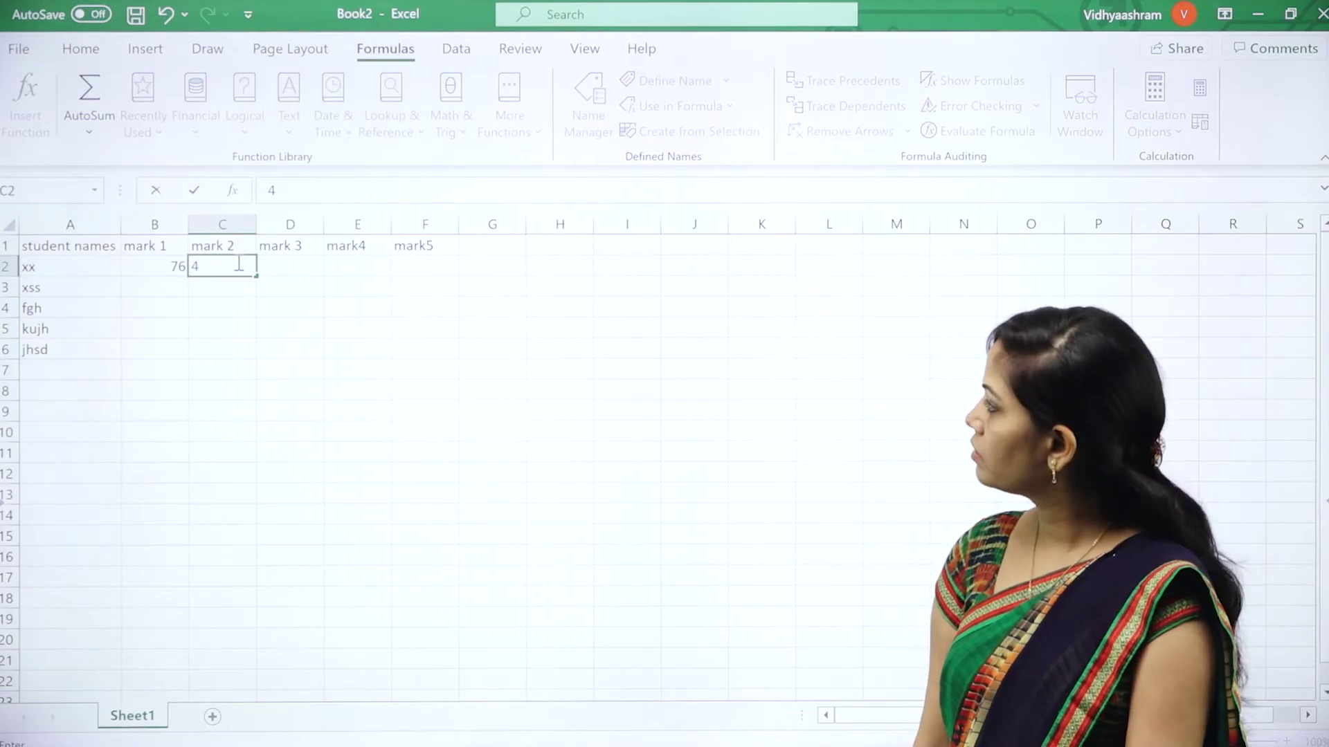
text(3)
key(Tab)
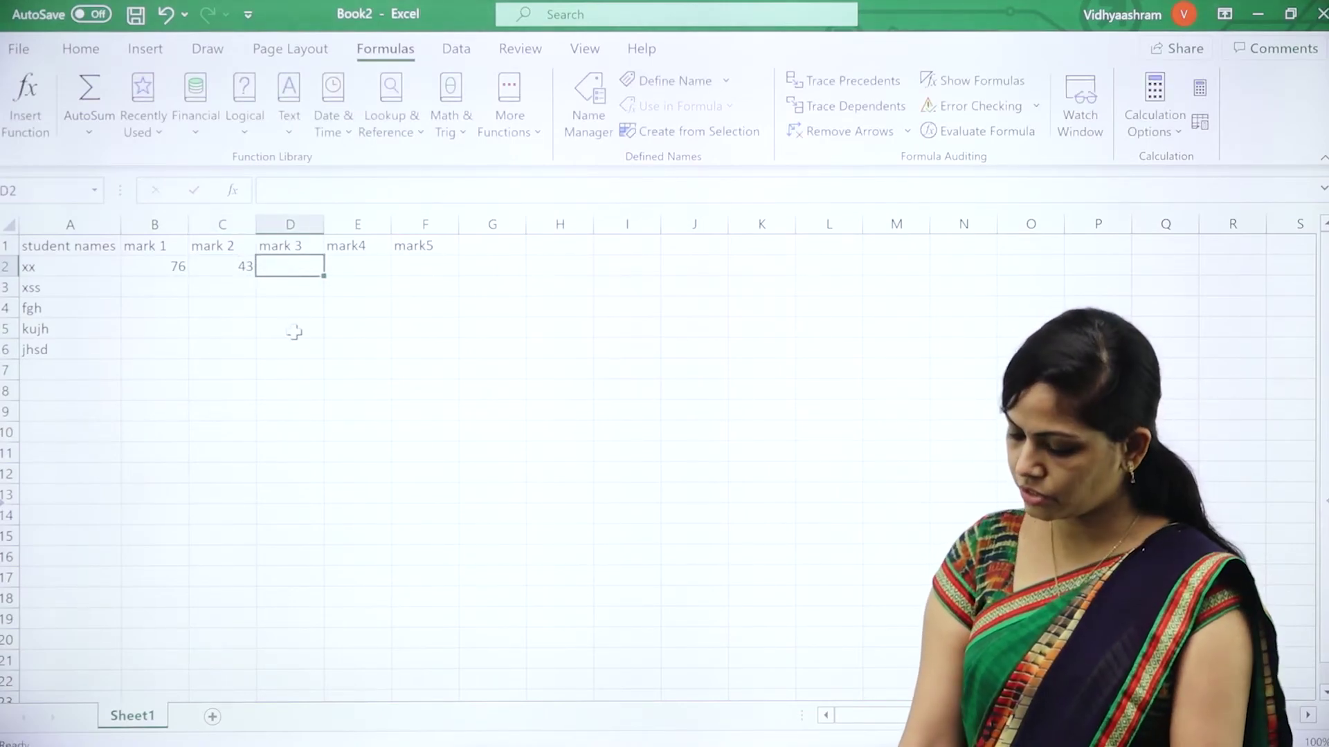
Step: Enter =AVERAGE(B2:C2) in D2 to get 59.5 and recheck the cell
text(=AVERAGE)
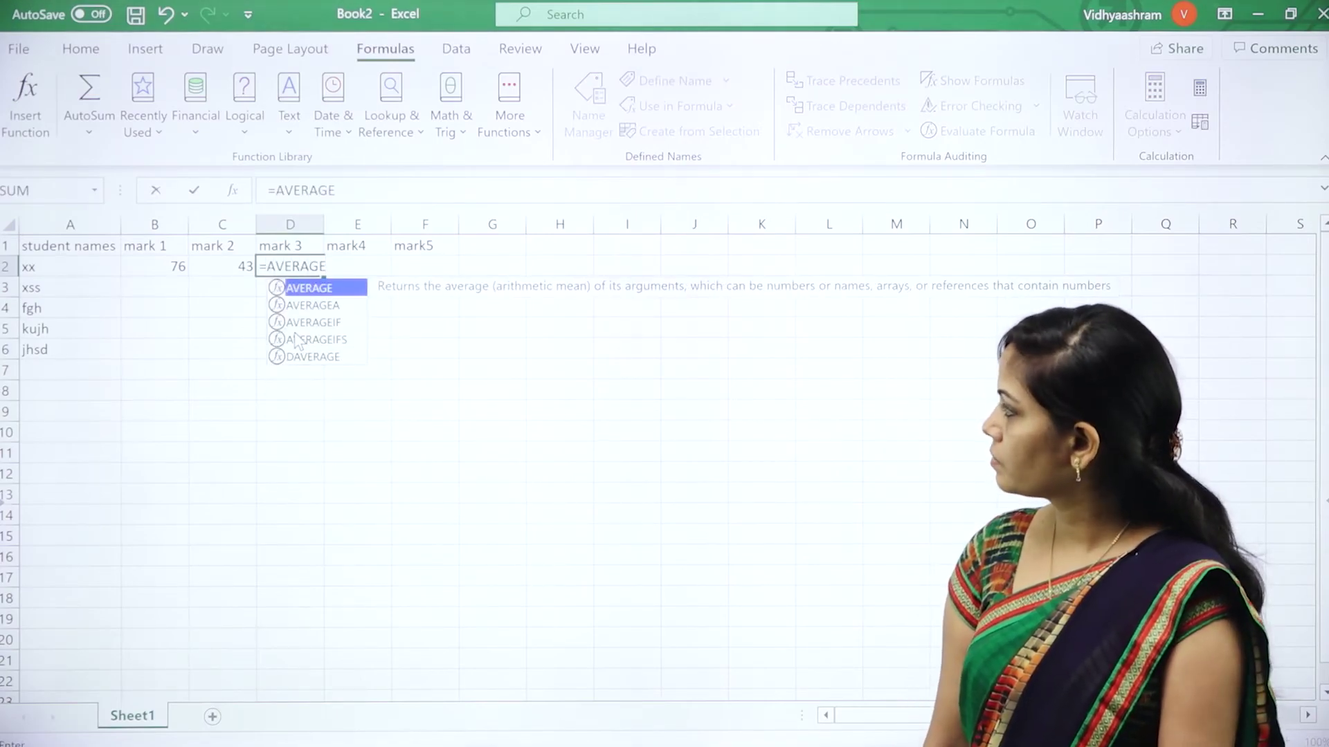
text(()
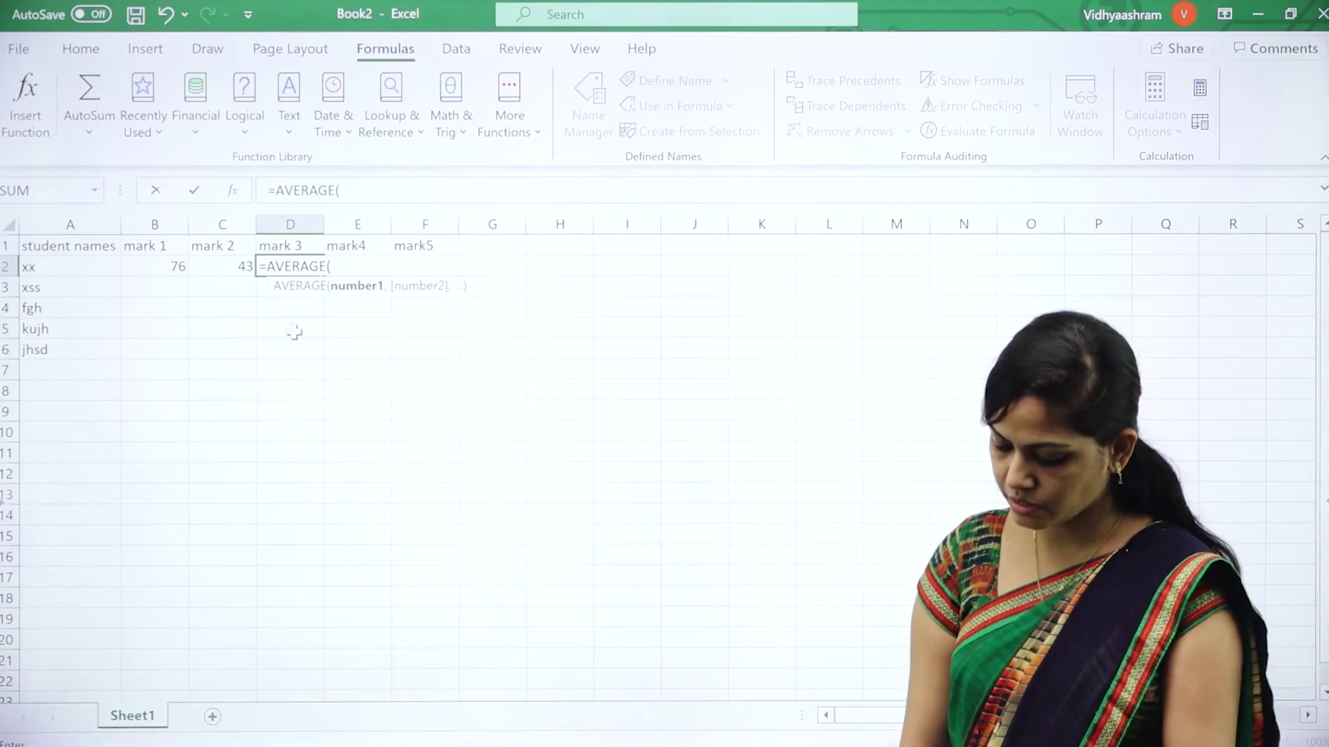
text(B2)
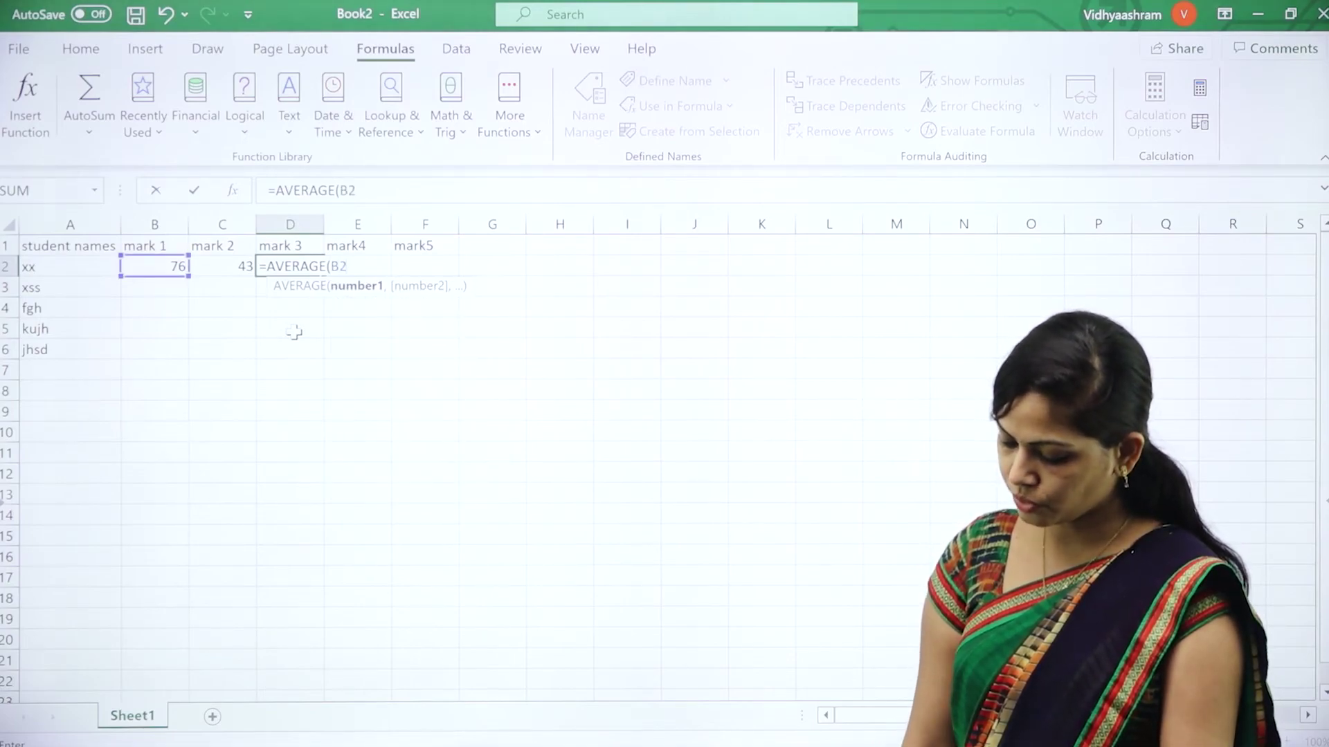
text(:C2)
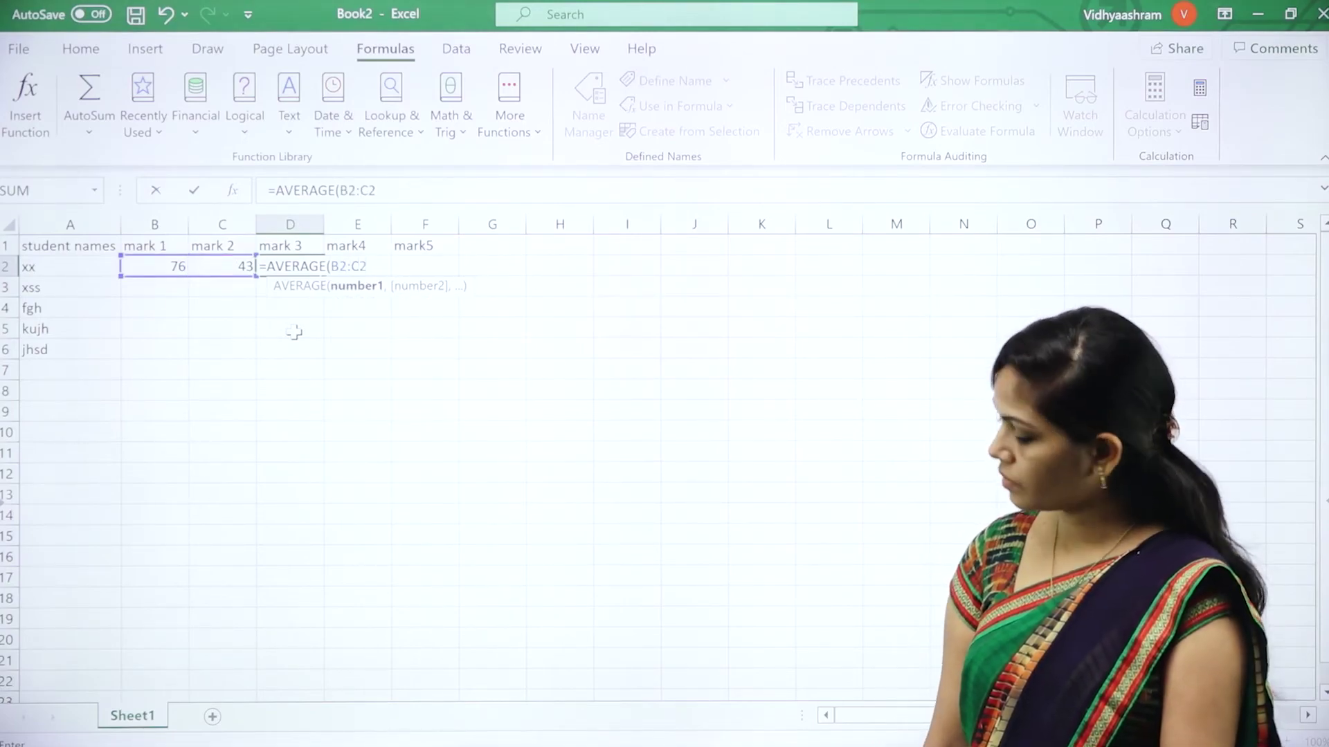
text())
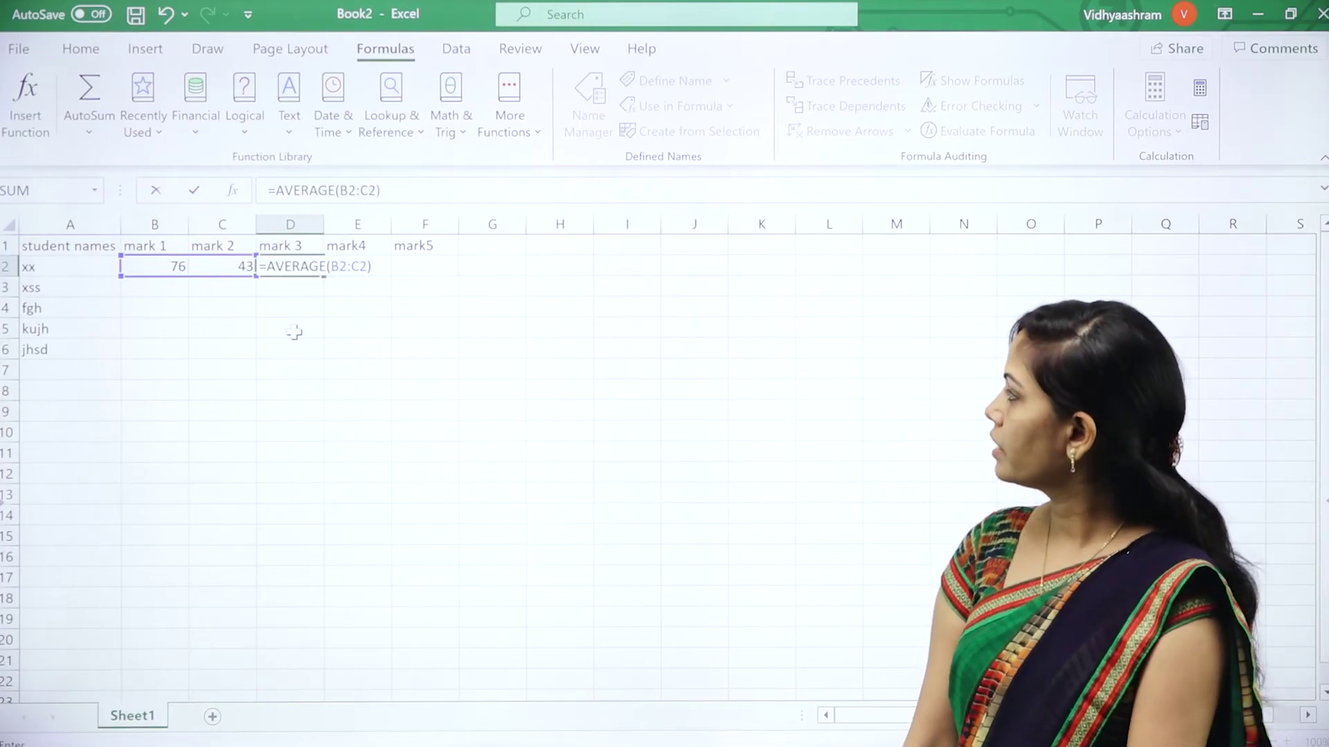
key(Return)
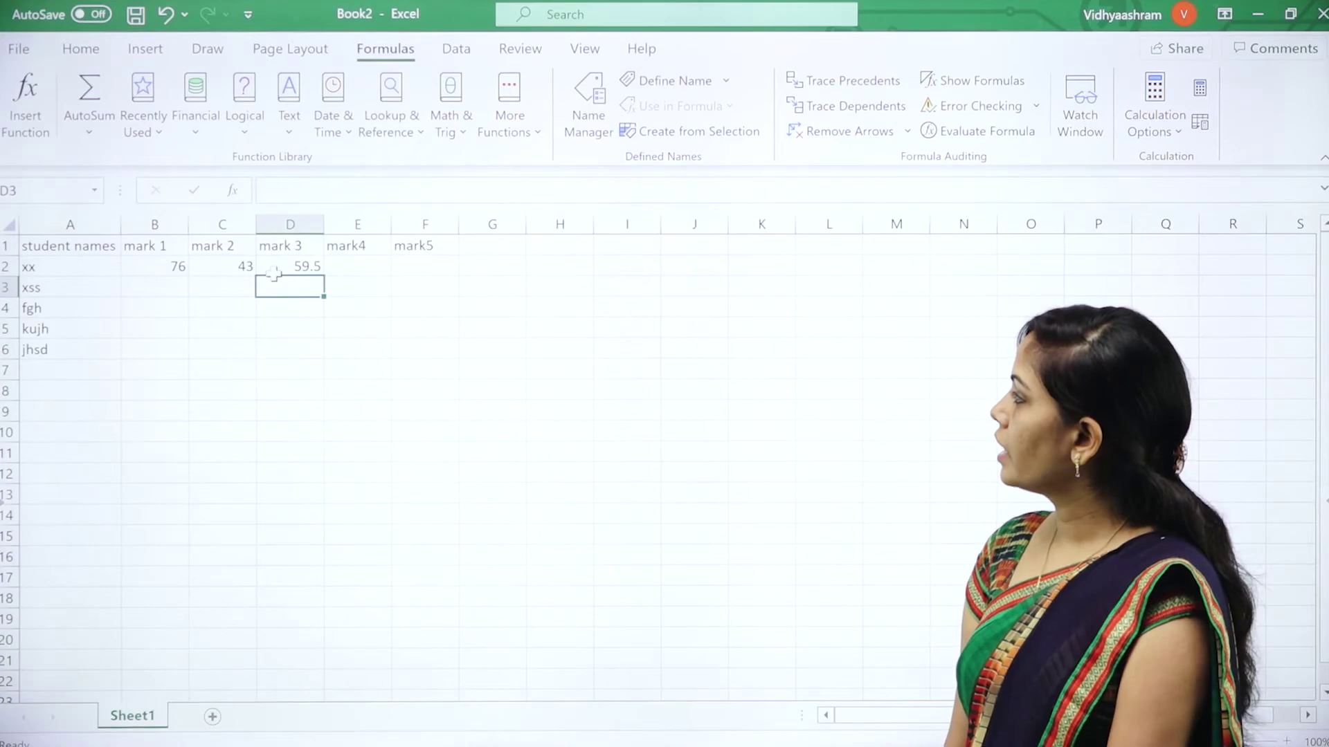
click(294, 266)
Step: Undo the average and previous marks, then enter 15 in B2 and 5 in C2
key(F2)
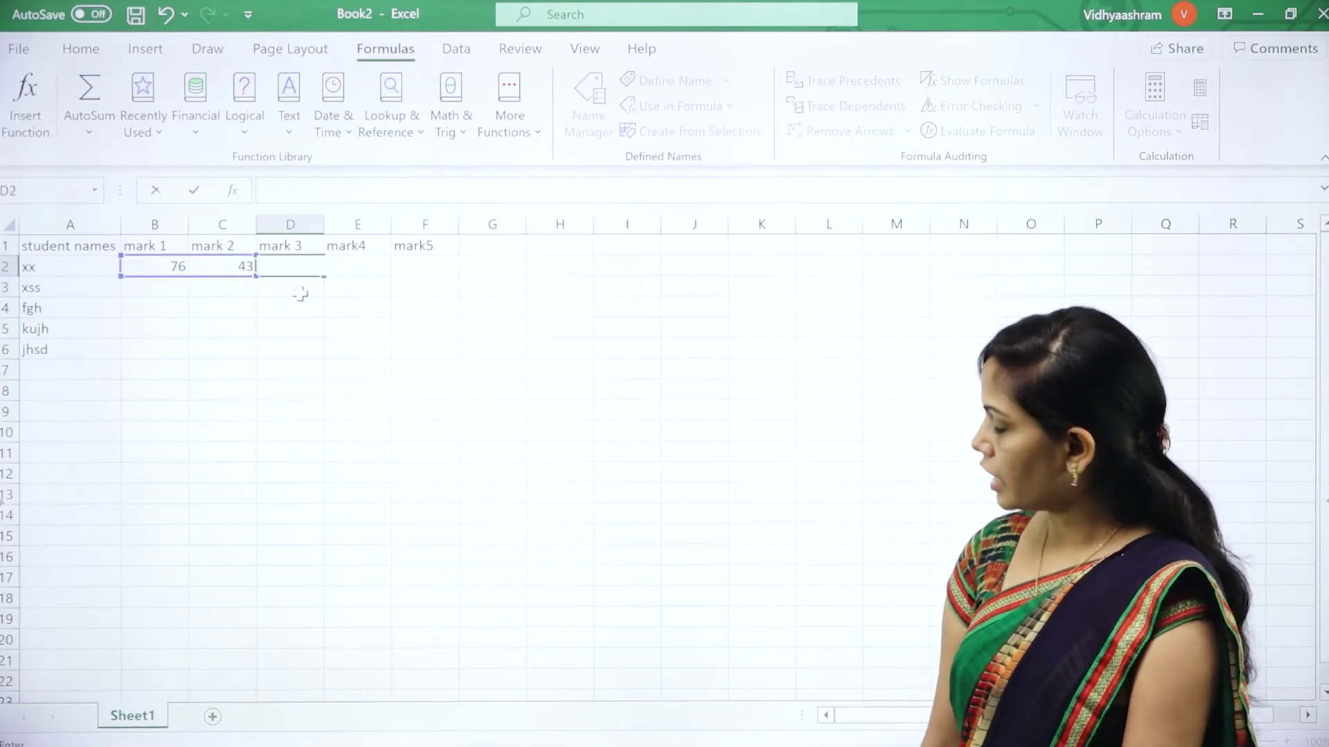
key(ctrl+z)
key(ctrl+z)
key(ctrl+z)
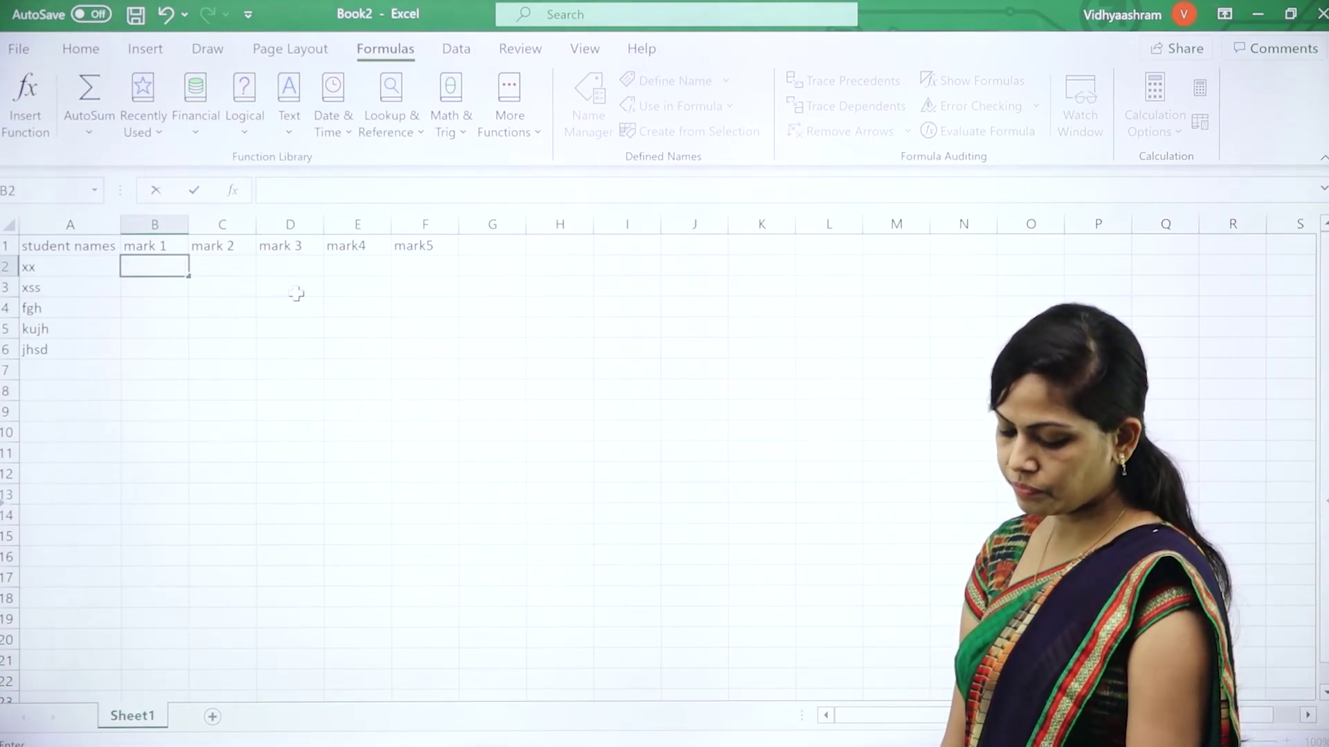
text(15)
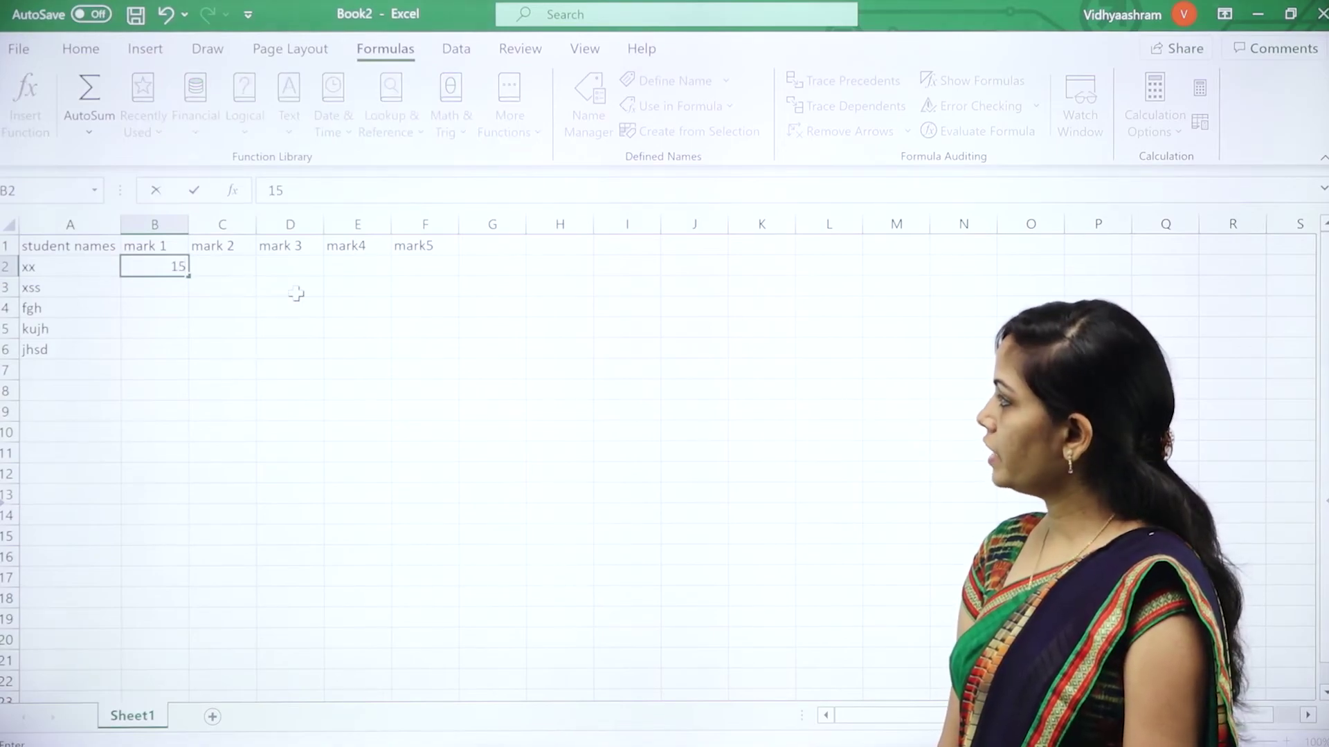
click(232, 272)
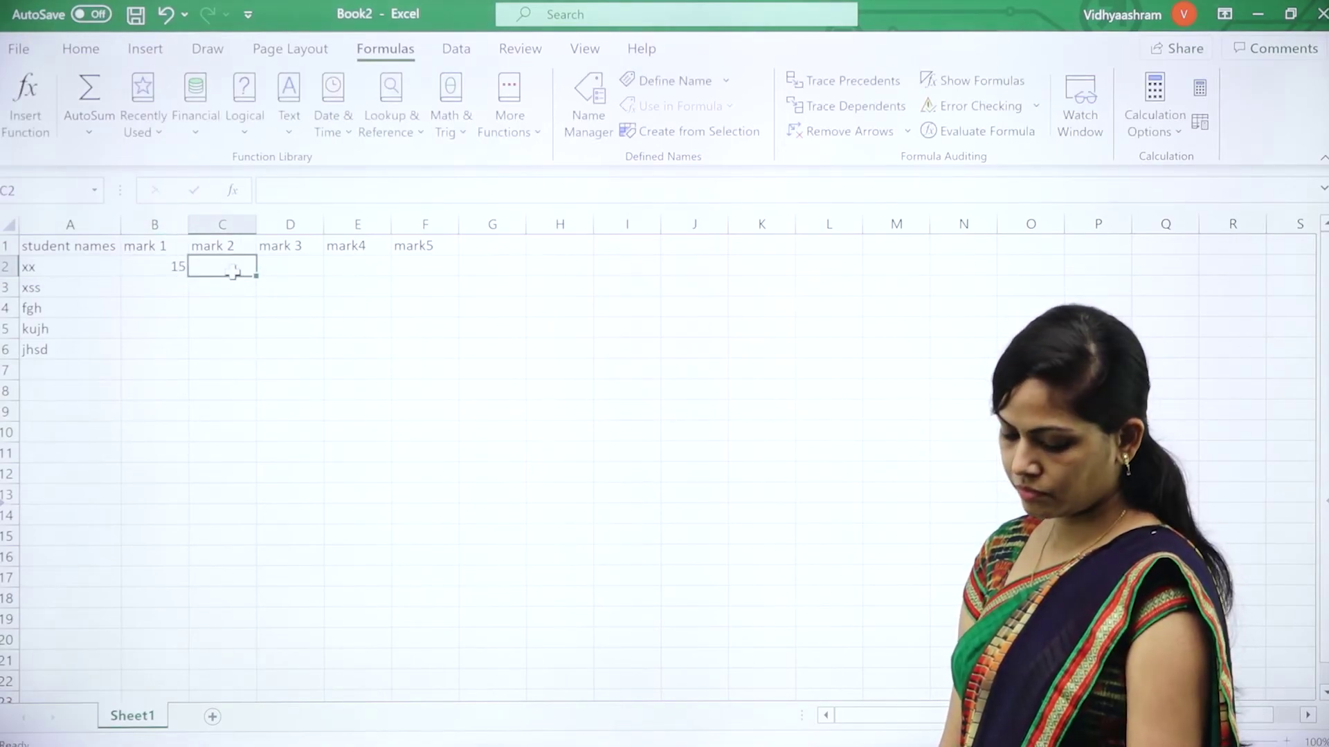
text(5)
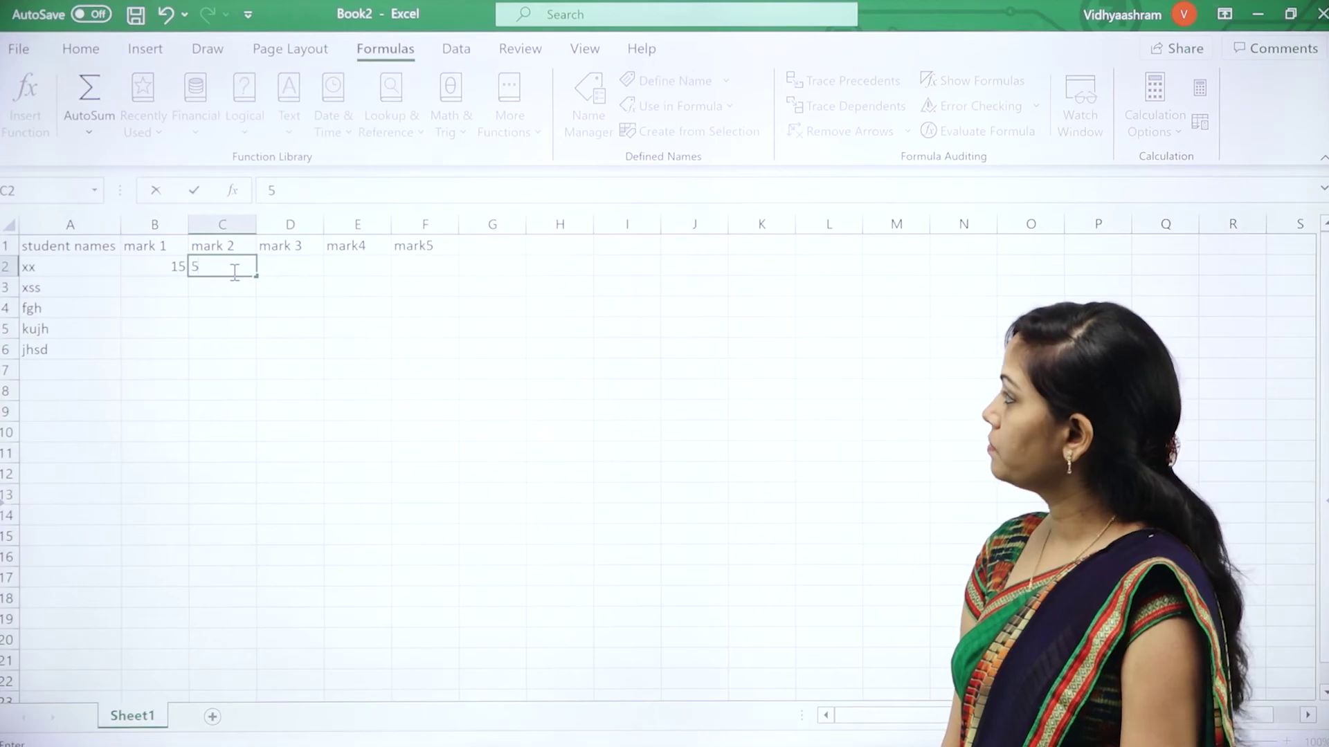
click(273, 269)
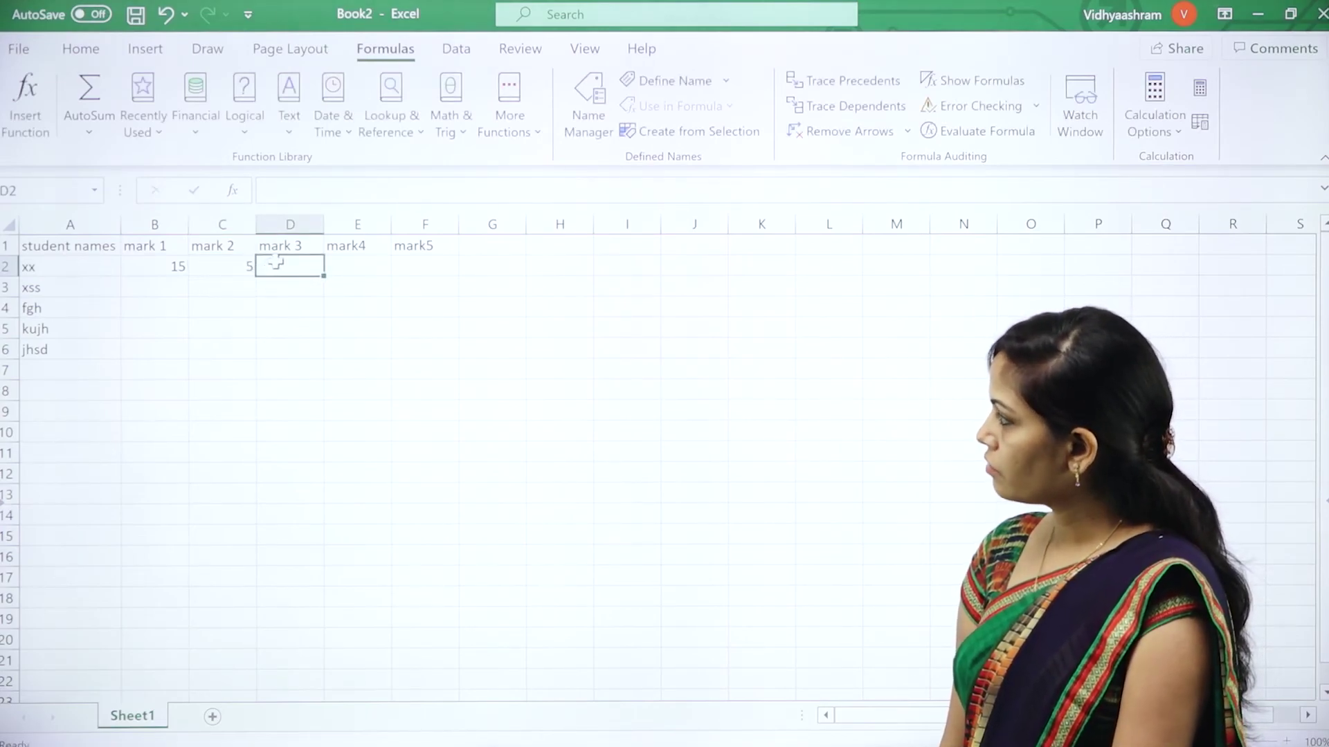
Step: Enter =B2/C2 in D2 so it shows 3, and recheck the formula
text(=)
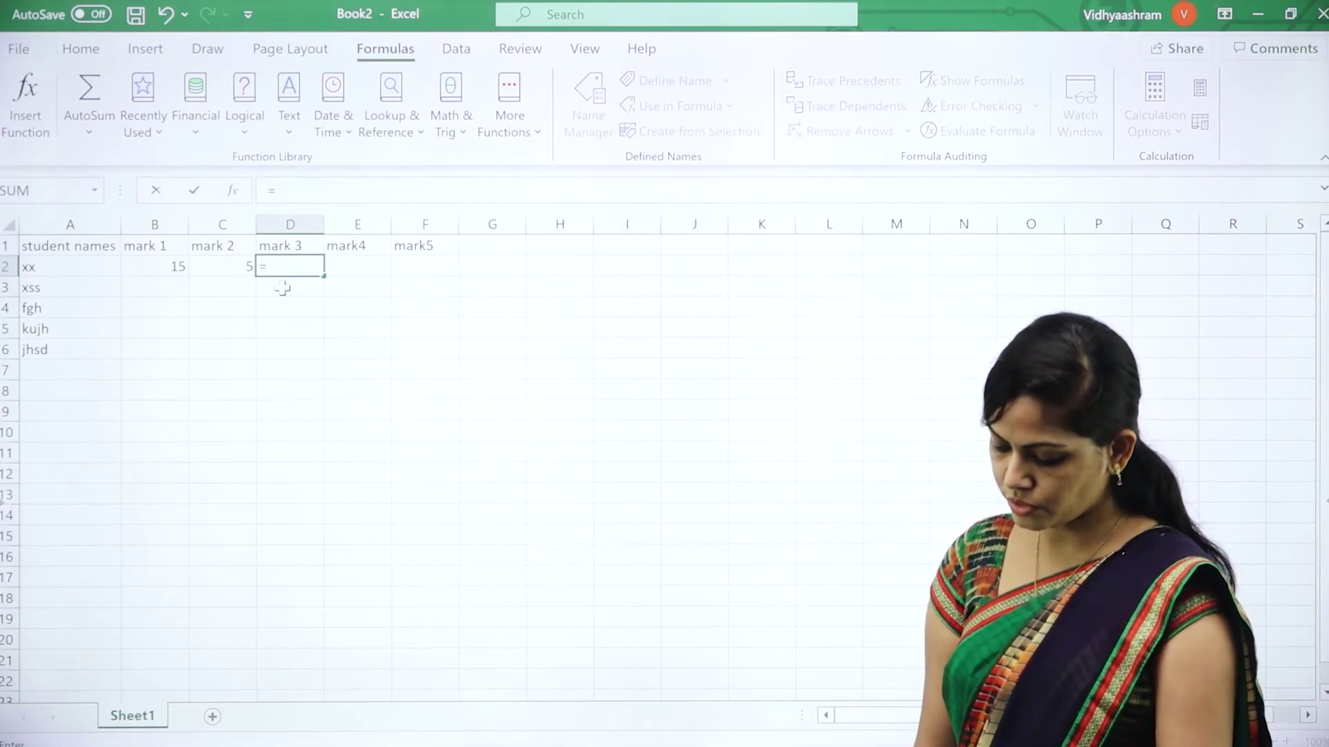
text(B2)
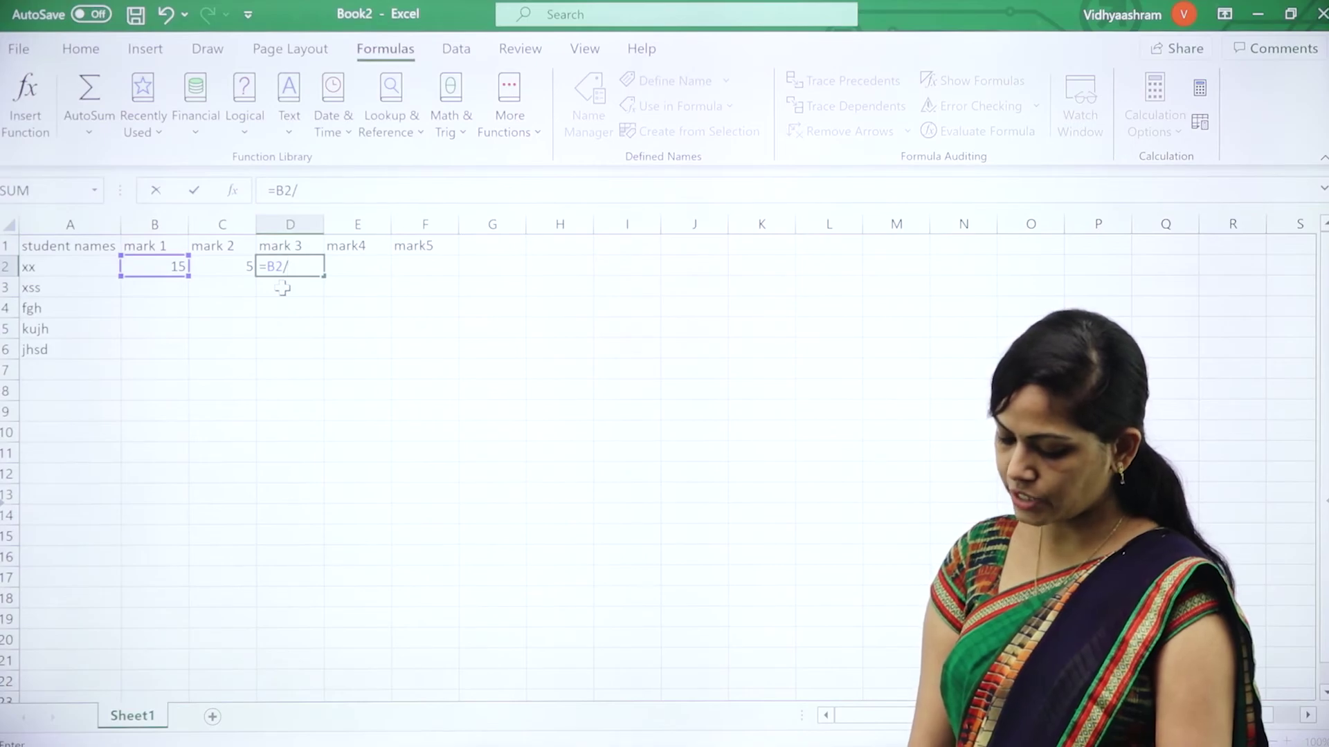
text(/C2)
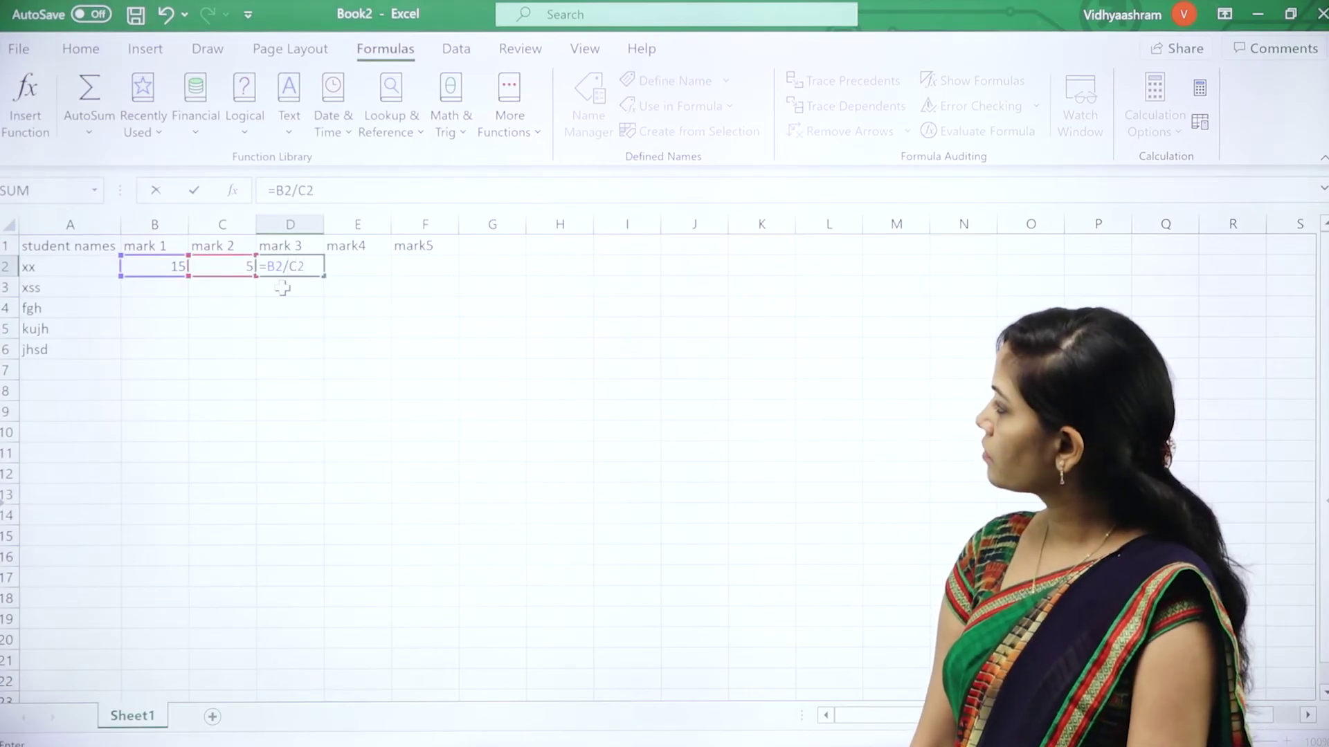
key(Return)
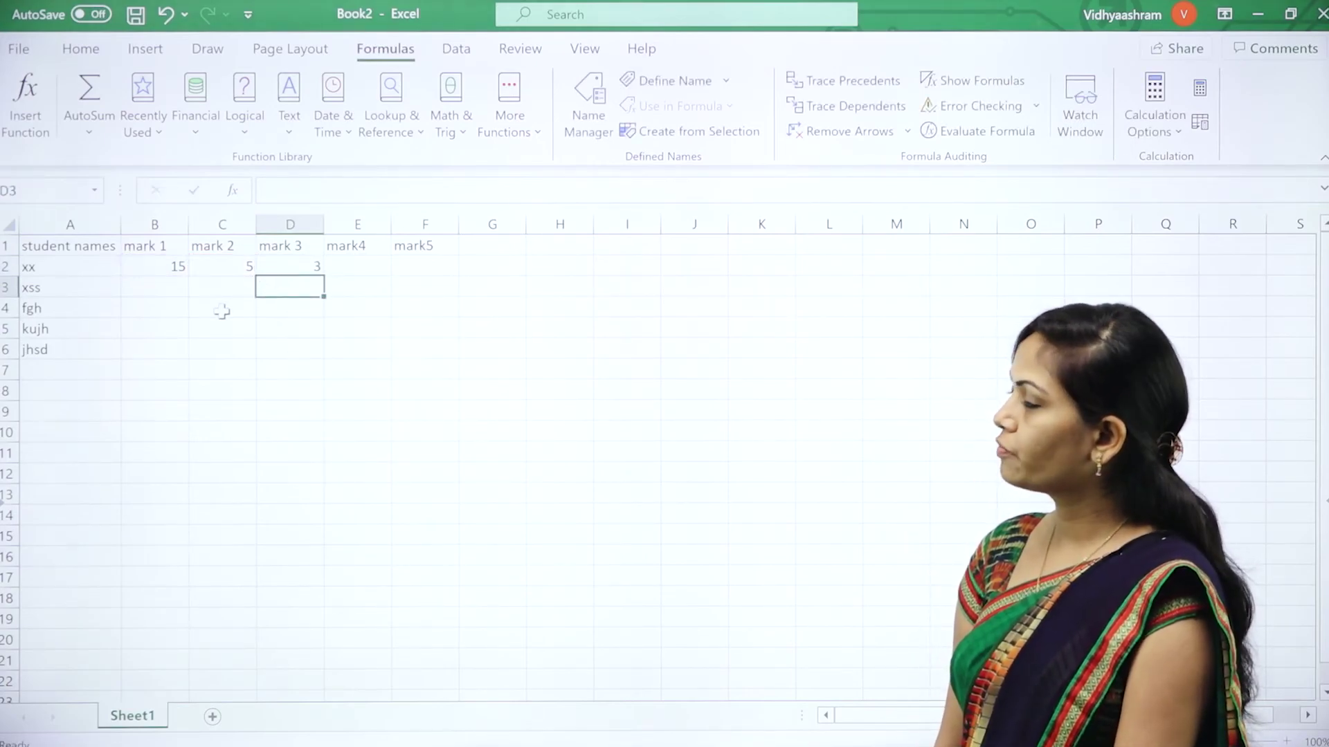
click(298, 266)
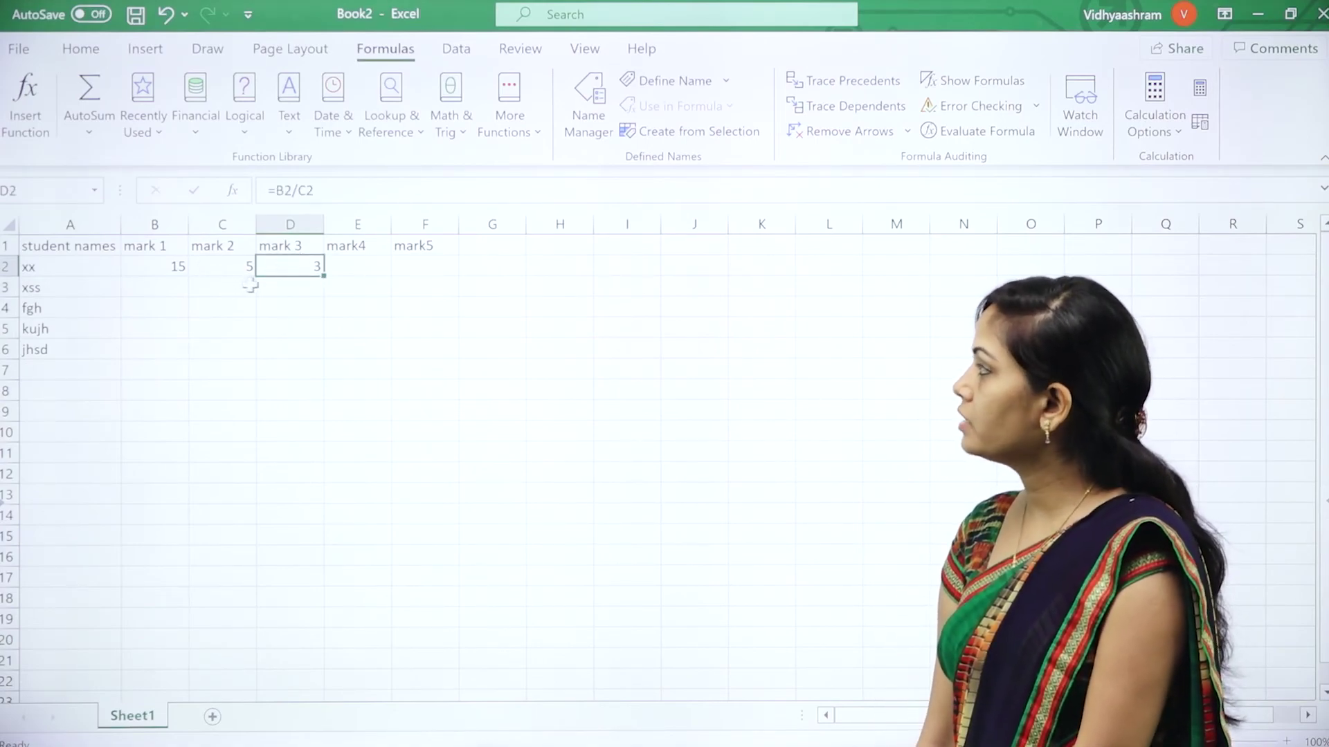
Step: Enter =COUNT(B2:D2) in E2 to count the 3 numeric cells
click(347, 268)
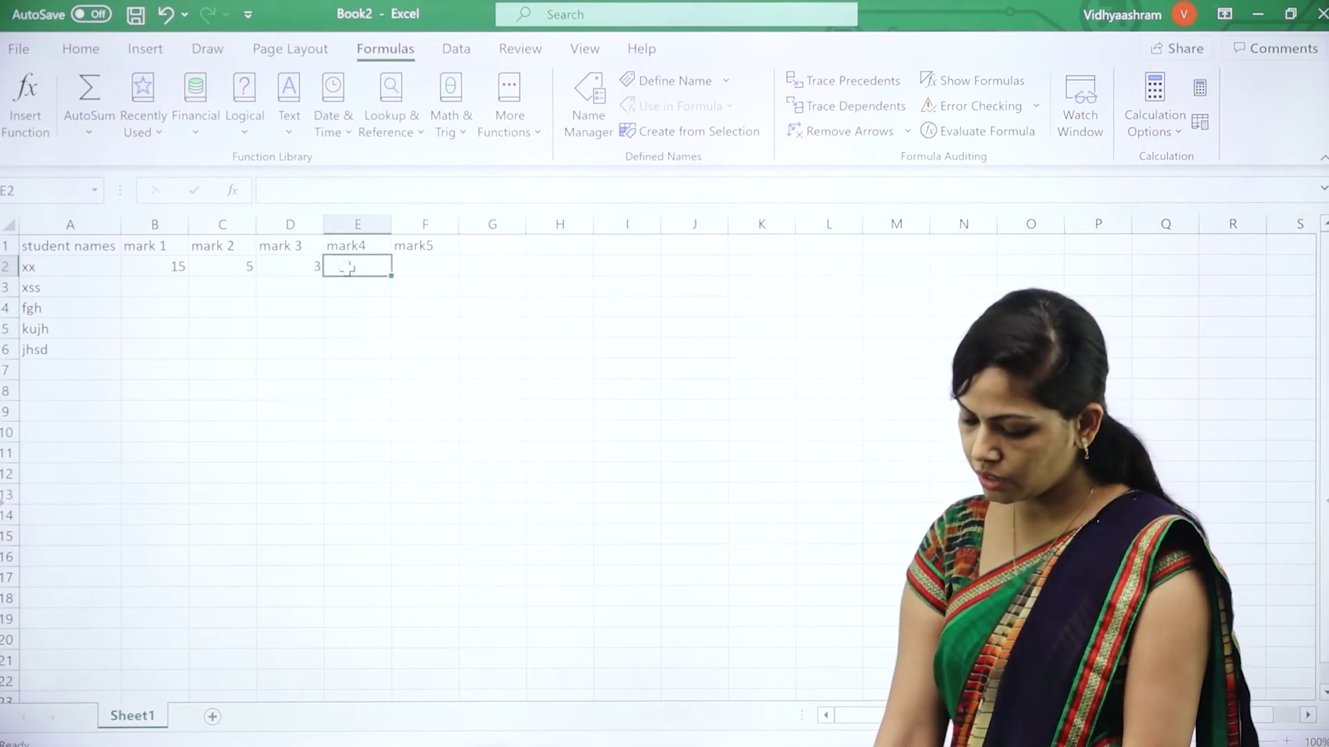
text(=COU)
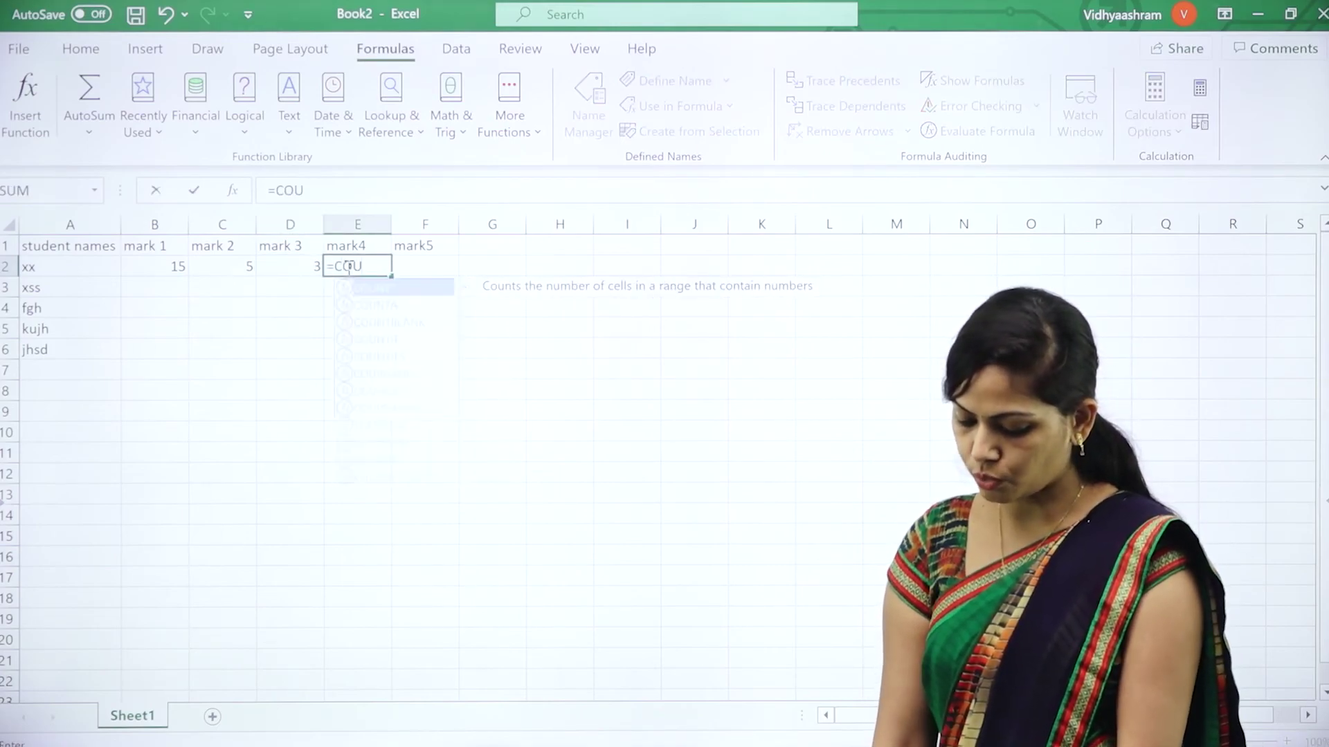
text(NT()
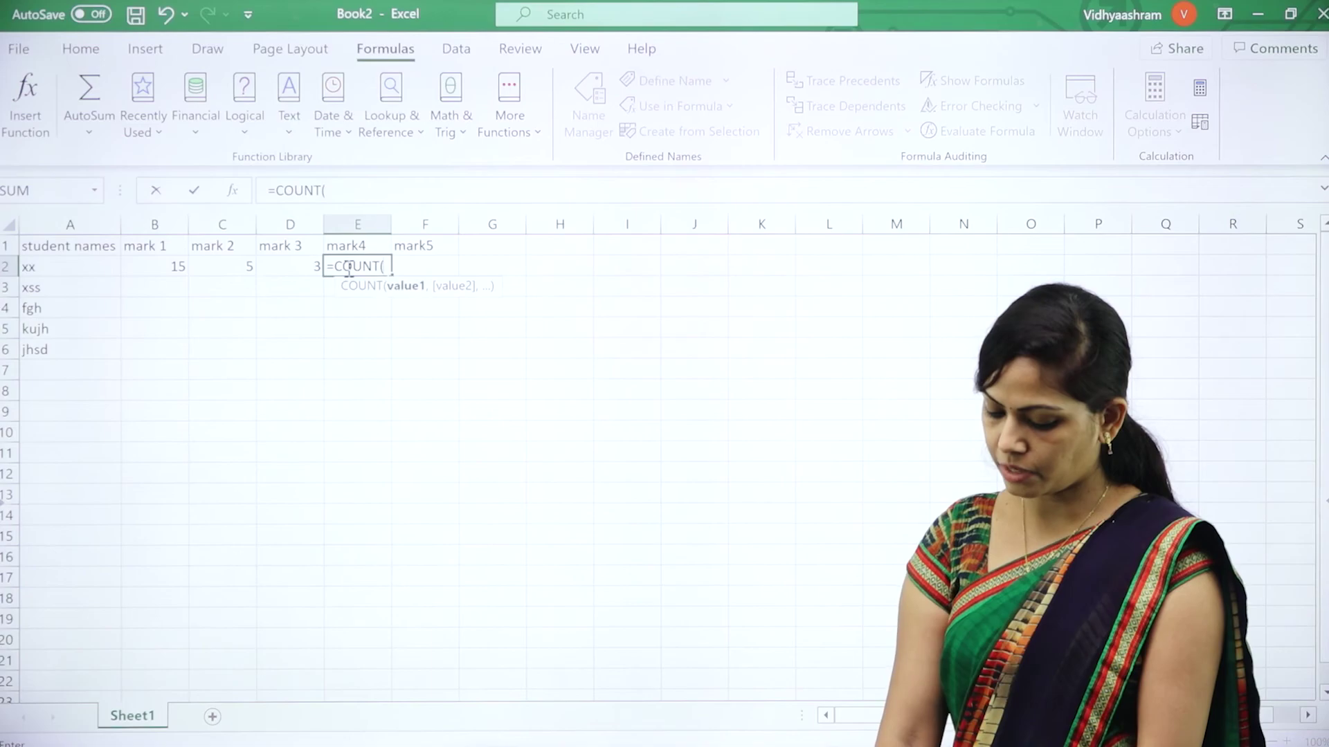
text(B2:)
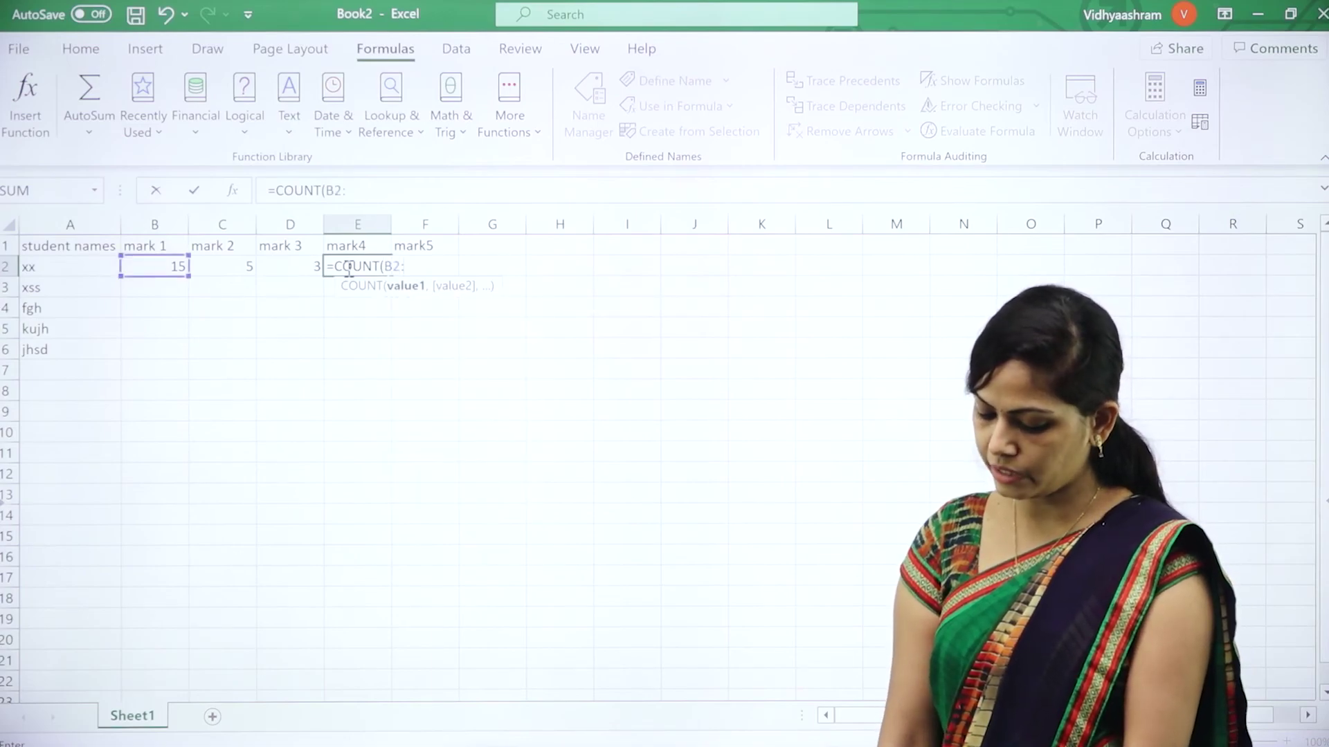
text(D2)
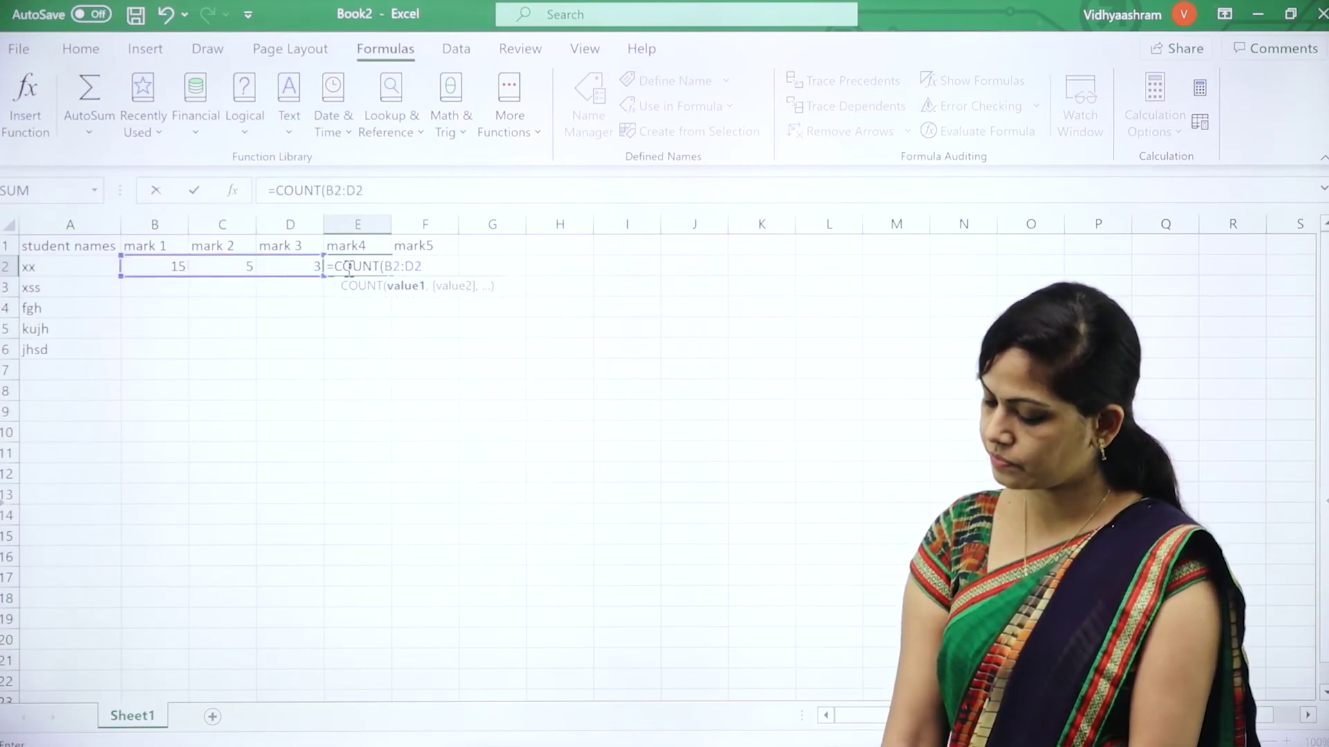
text())
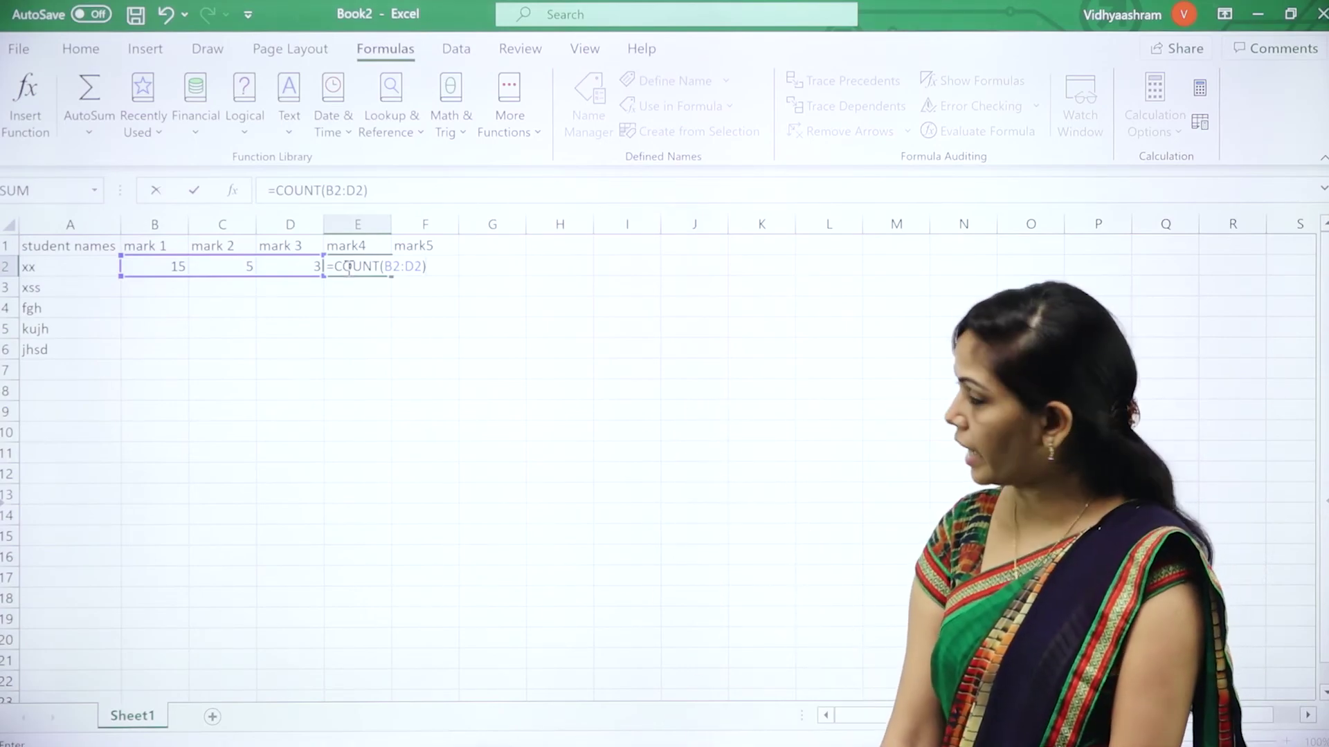
key(Return)
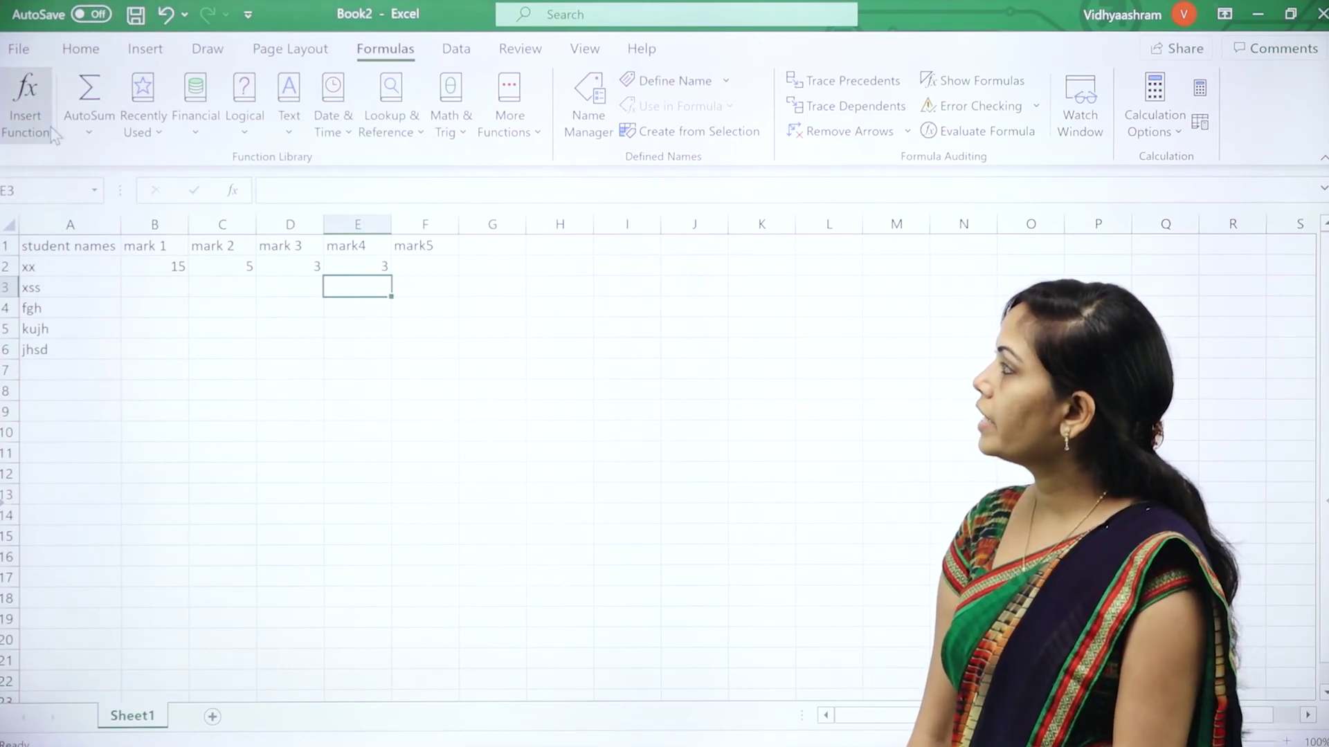
click(73, 134)
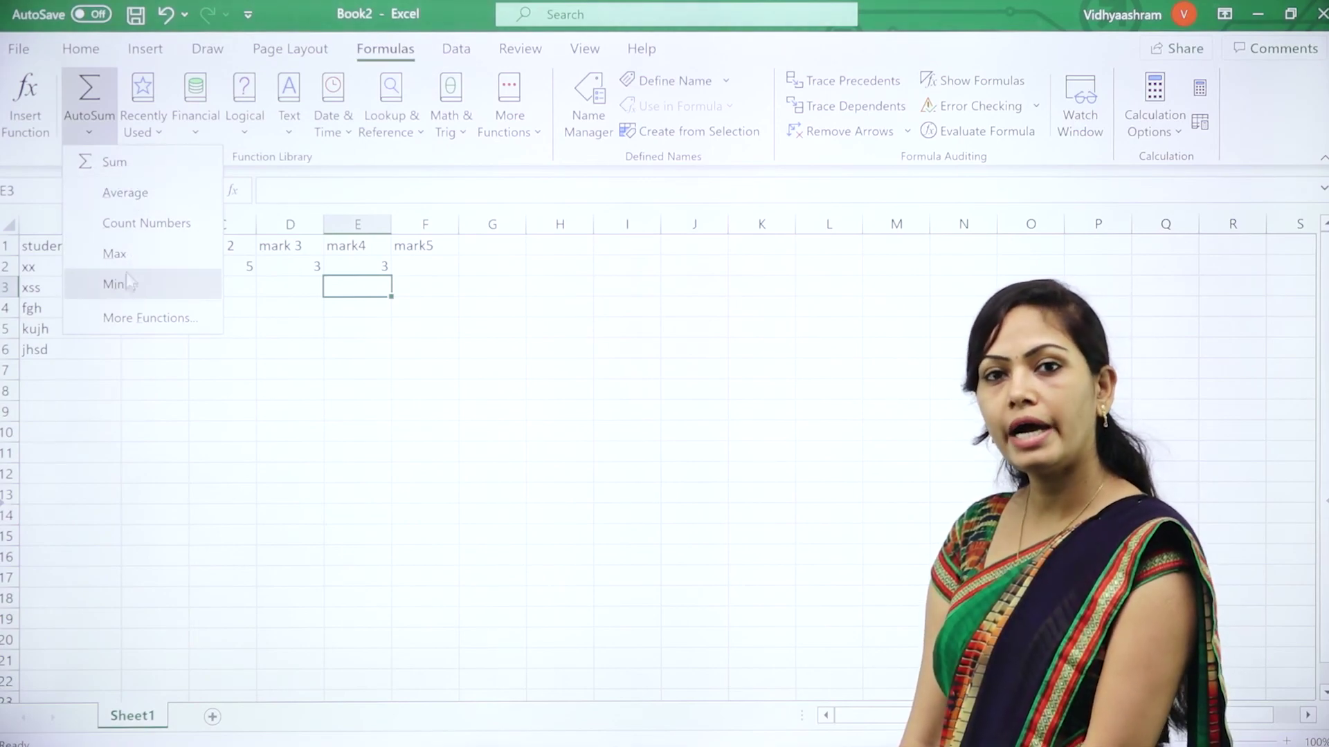
click(161, 348)
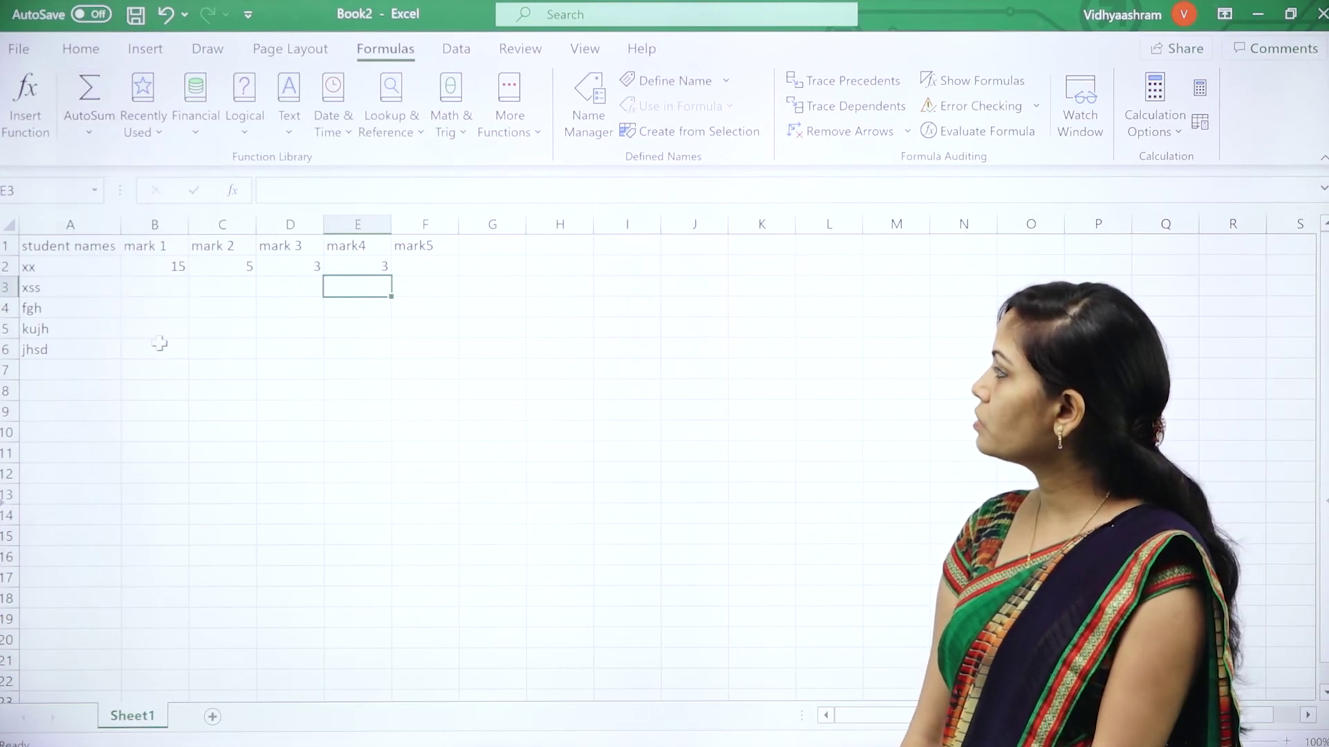